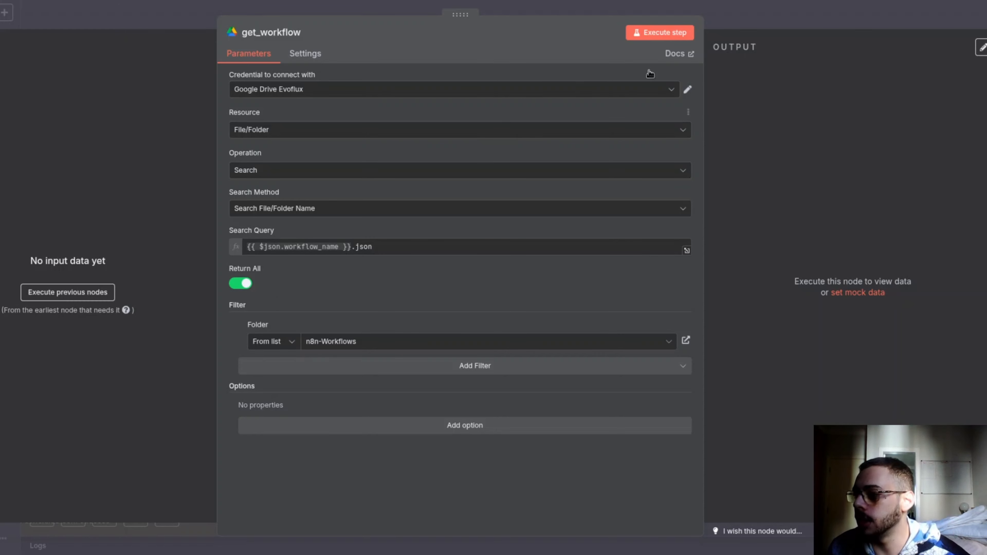
- Close the get_workflow node and examine the condition set in the se_vazio node
click(761, 22)
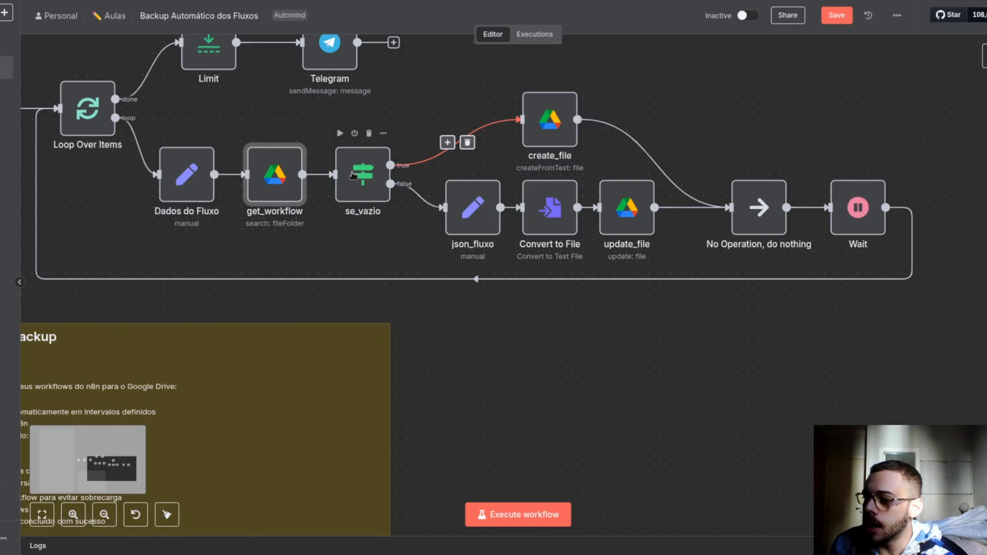
double_click(353, 174)
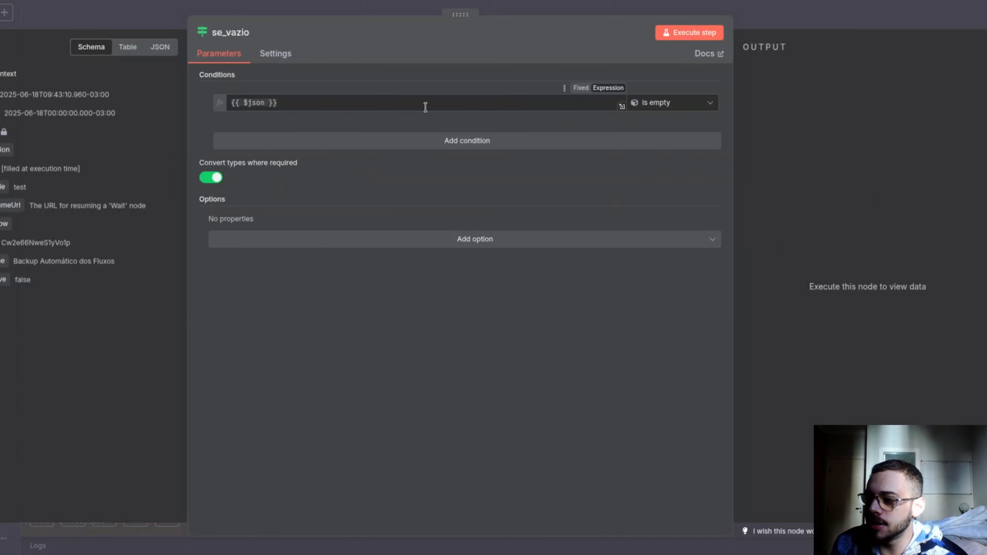
click(765, 24)
- Examine the create_file node's Google Drive settings, including the .json extension in its file name expression
drag(712, 65, 566, 159)
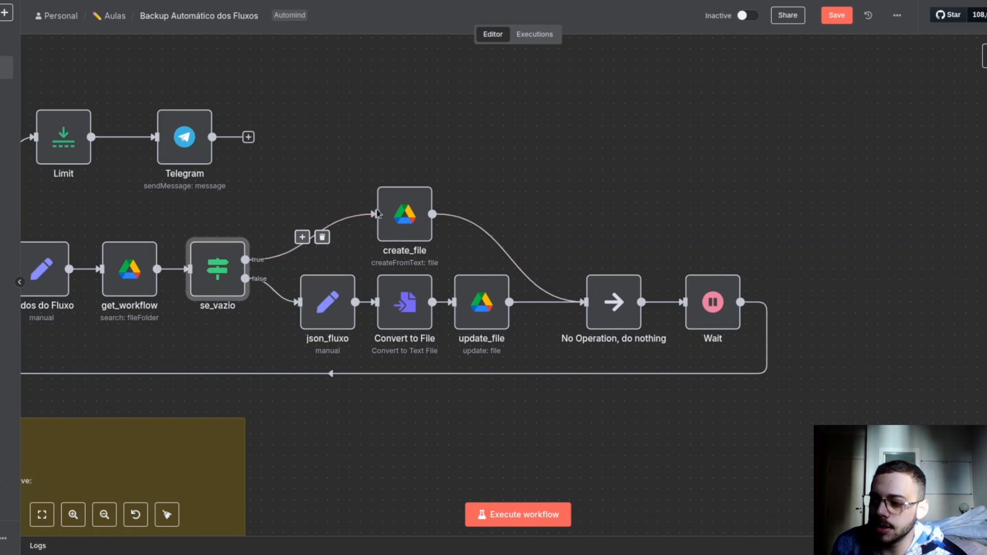
double_click(391, 222)
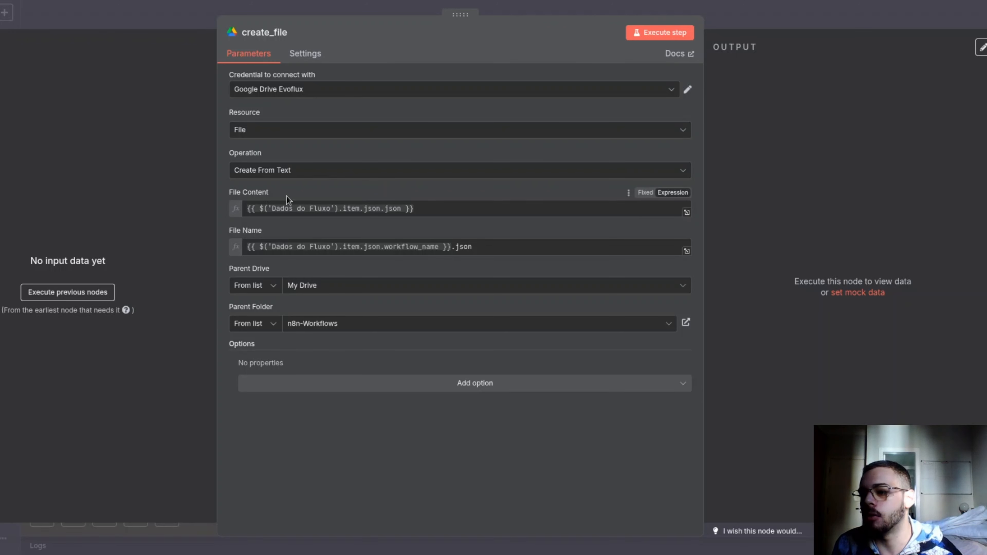
mouse_move(328, 206)
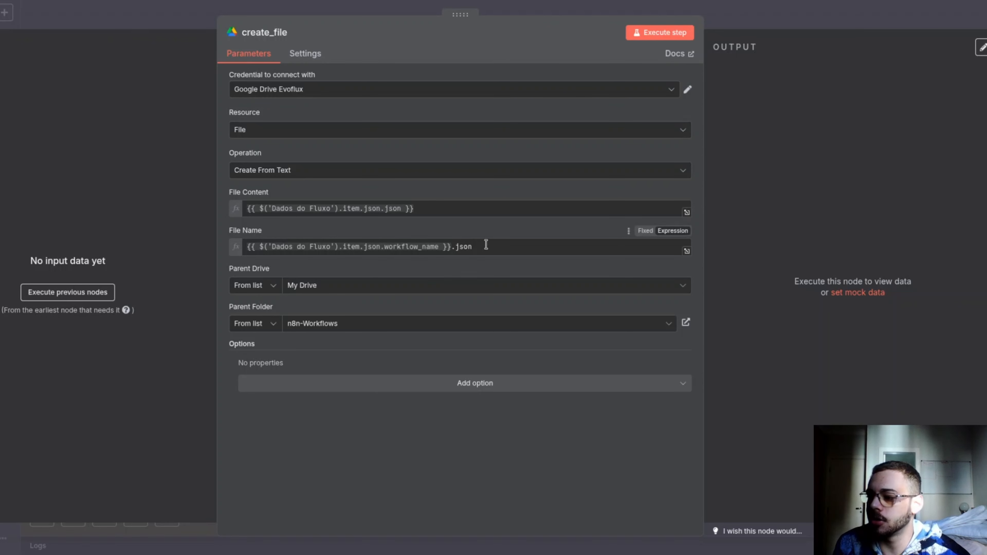
drag(486, 244, 451, 252)
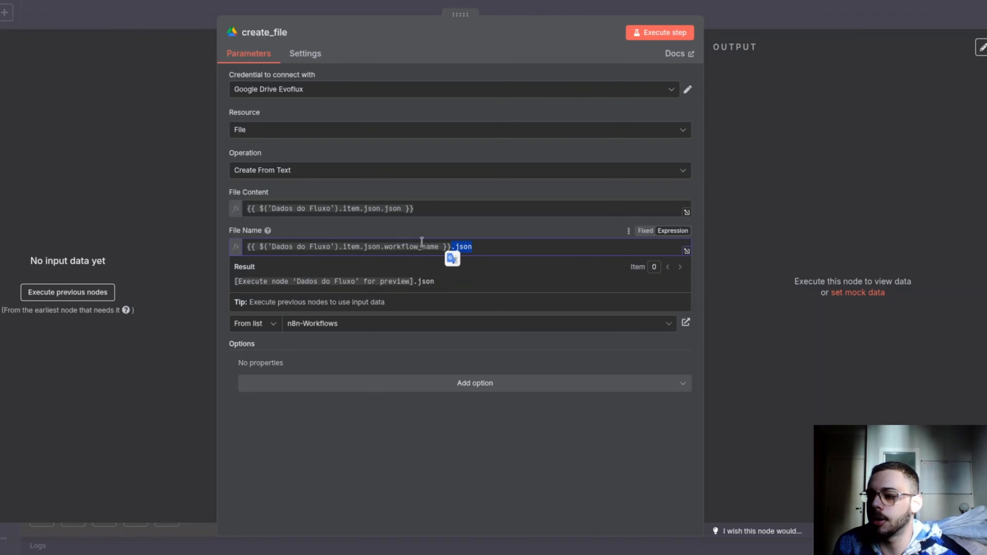
click(381, 230)
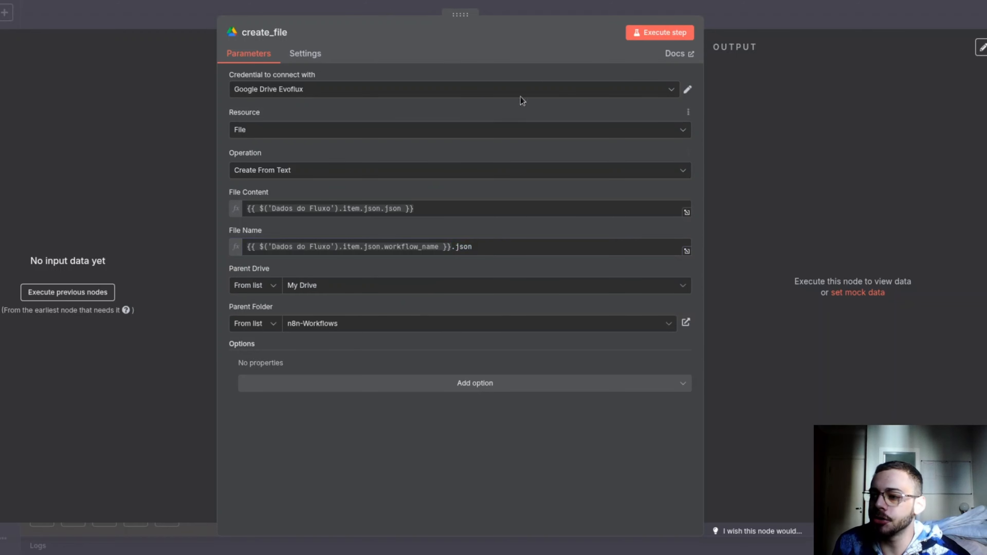
click(717, 29)
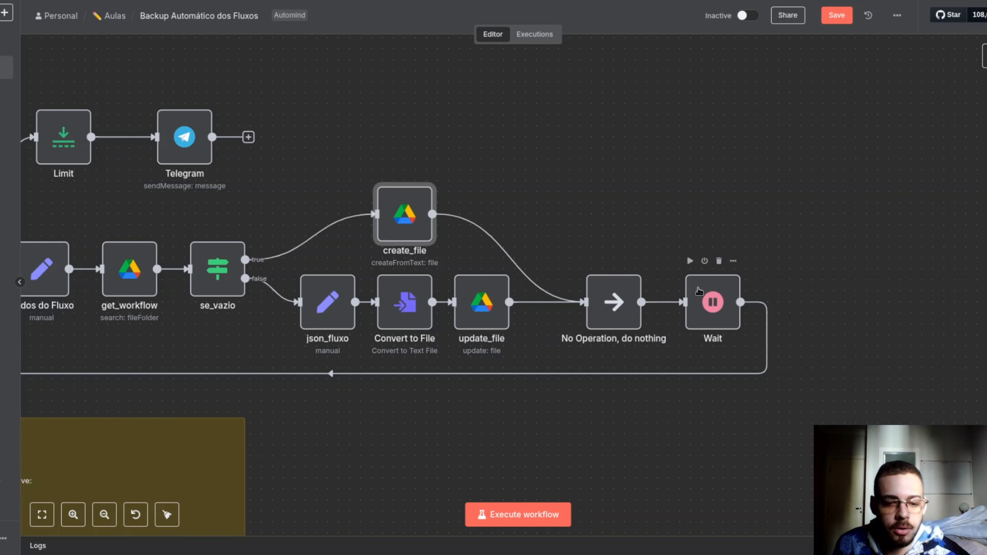
- Examine the Wait node's resume settings and trace the loop from Loop Over Items through the backup branch
double_click(698, 290)
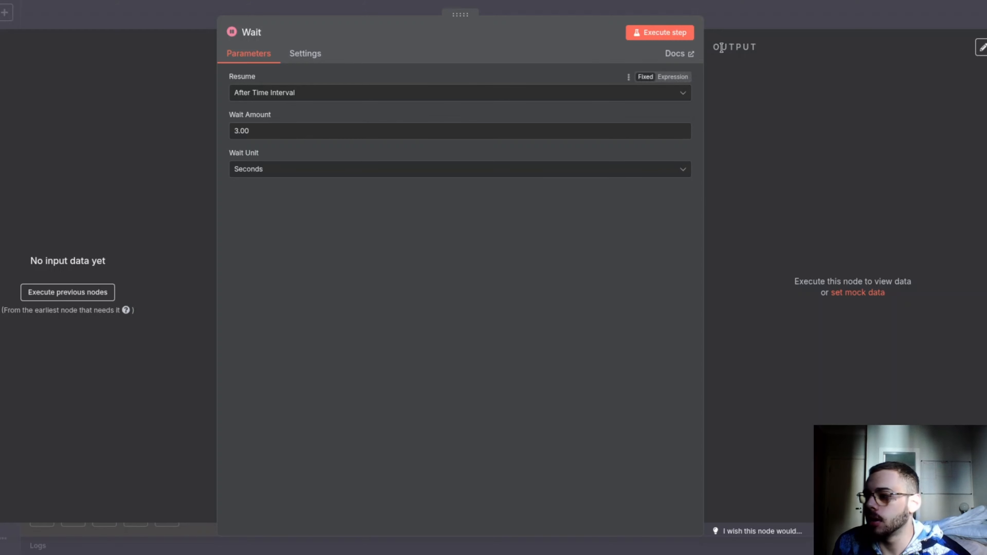
click(752, 29)
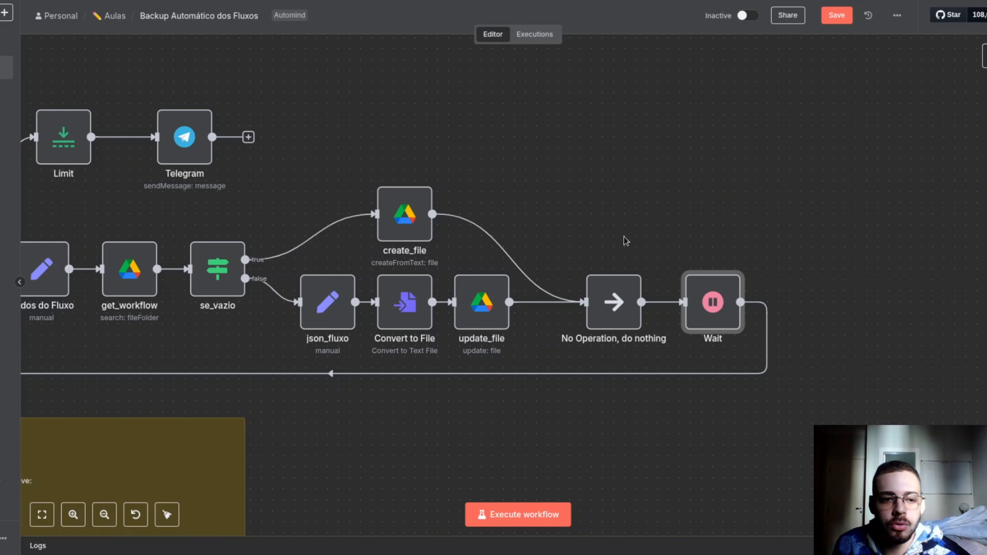
scroll(624, 239, left, 10)
scroll(624, 239, left, 2)
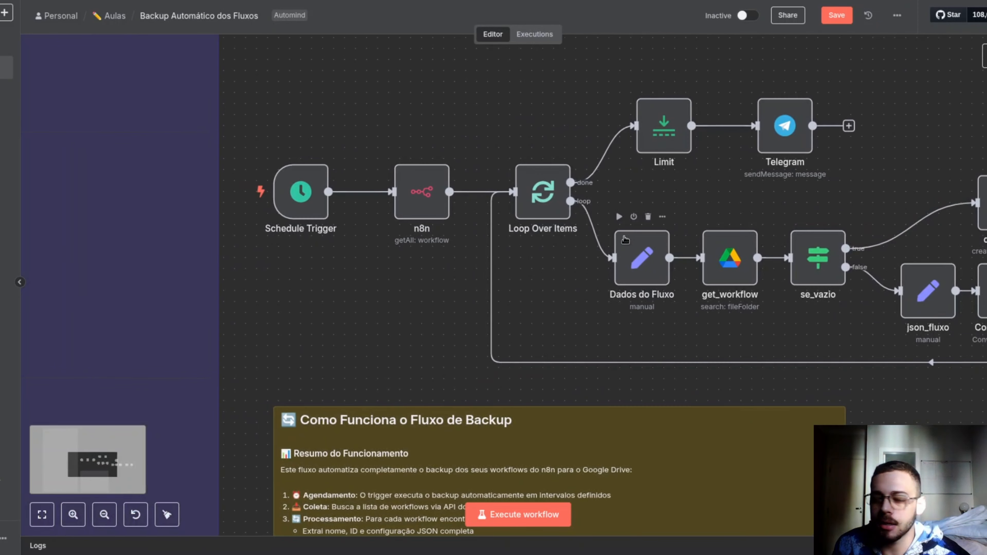
scroll(624, 239, right, 8)
scroll(625, 240, down, 1)
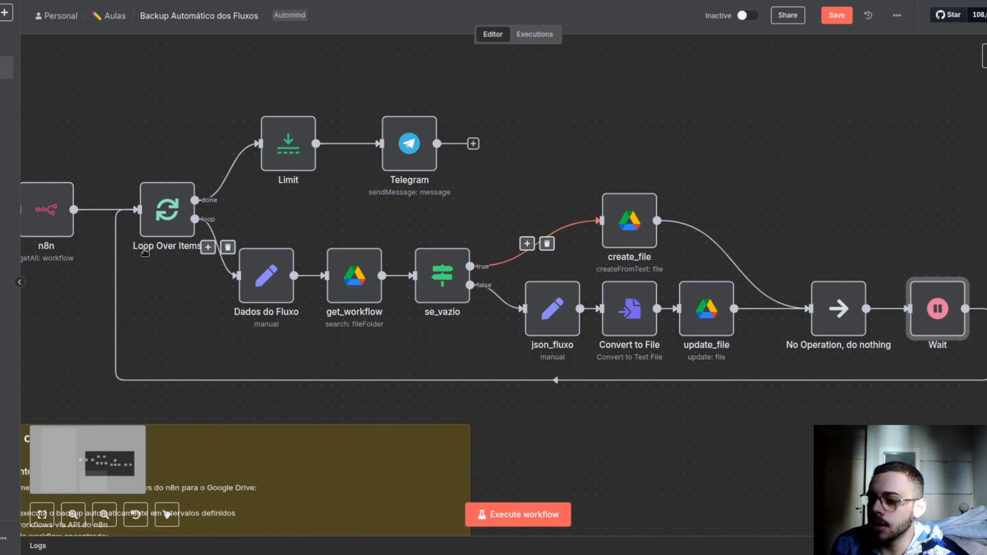
scroll(152, 150, up, 1)
scroll(229, 241, right, 4)
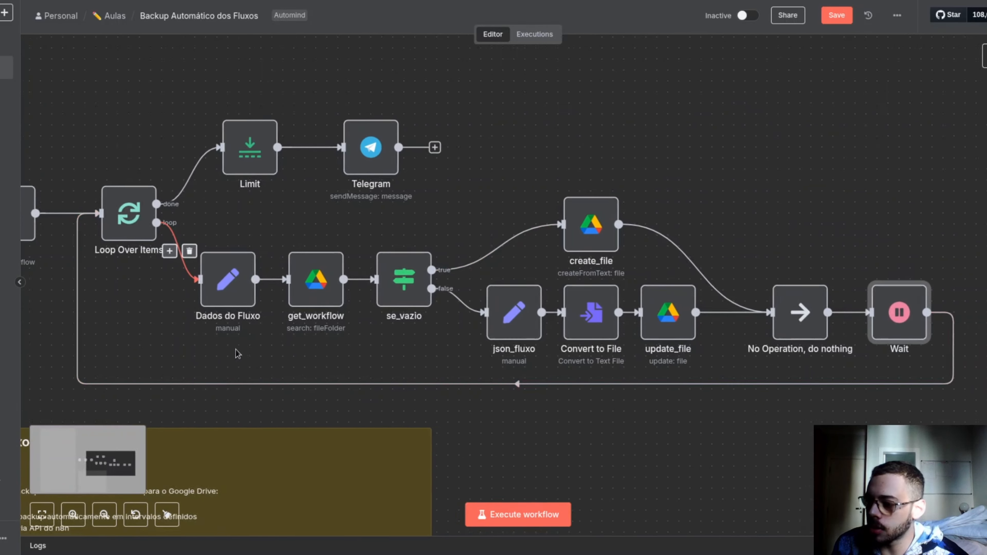
- Examine the json_fluxo node's field mapping on the false branch of se_vazio
scroll(233, 312, down, 2)
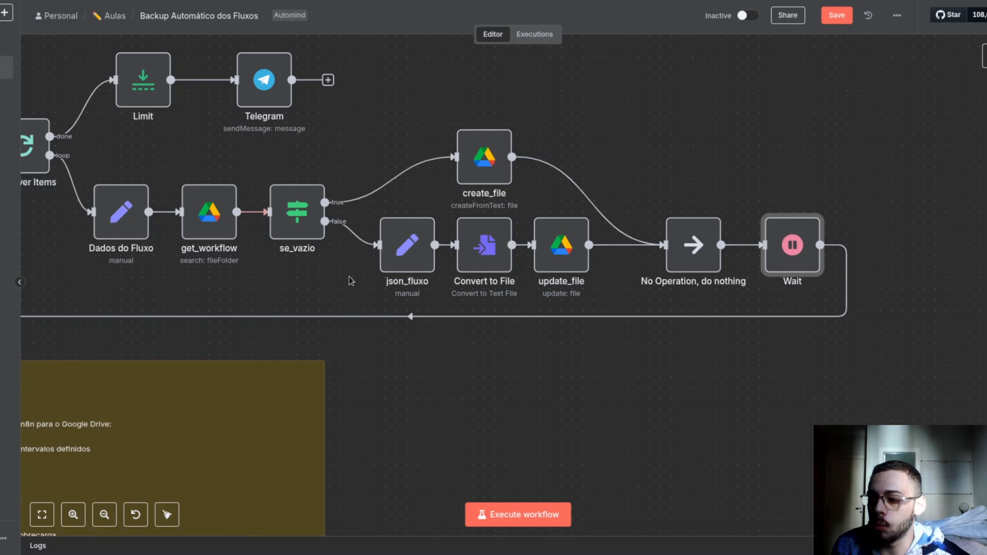
click(404, 263)
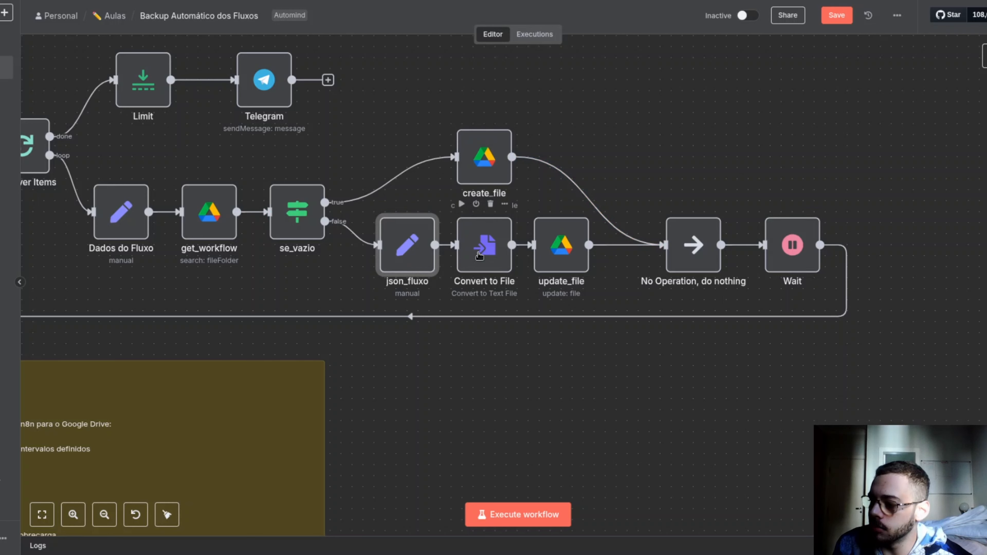
click(479, 256)
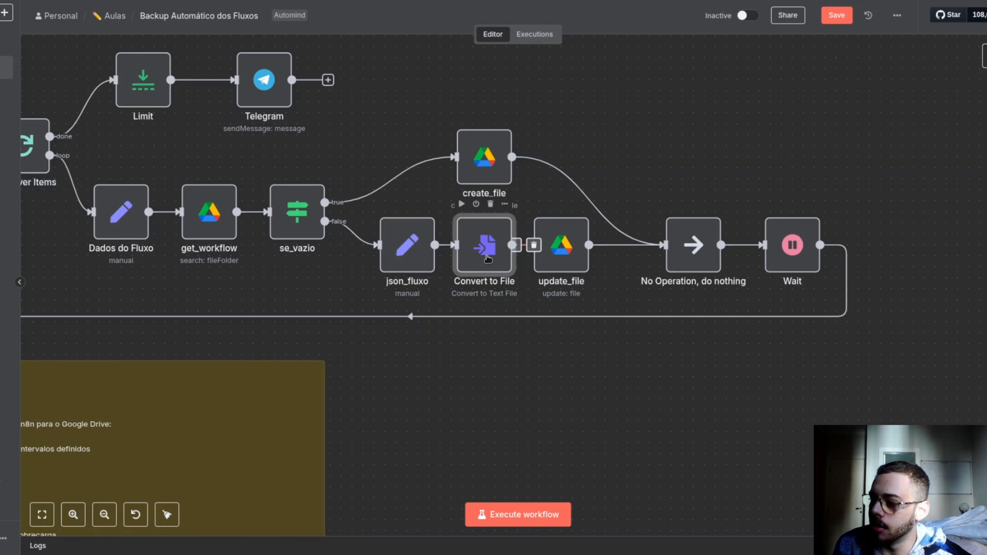
click(410, 259)
double_click(411, 259)
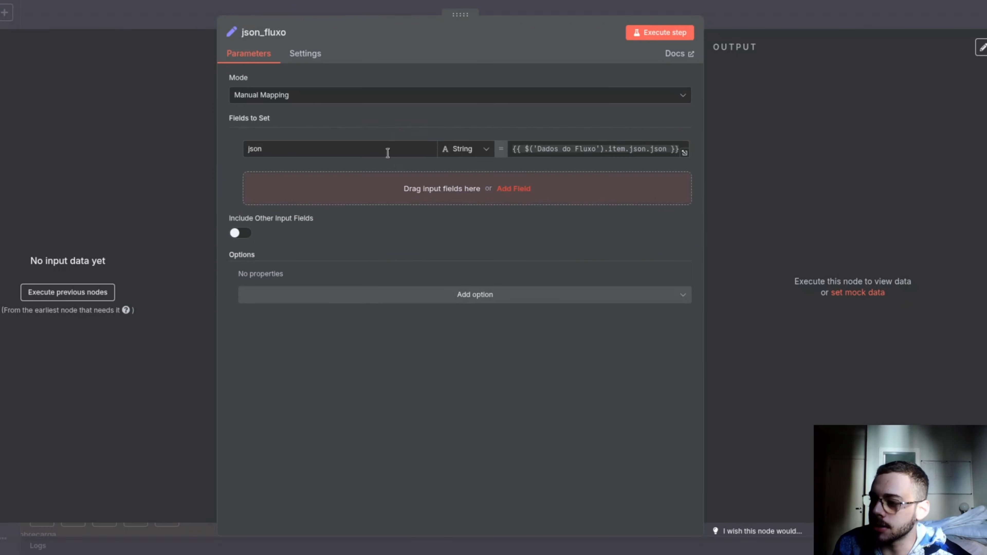
click(730, 24)
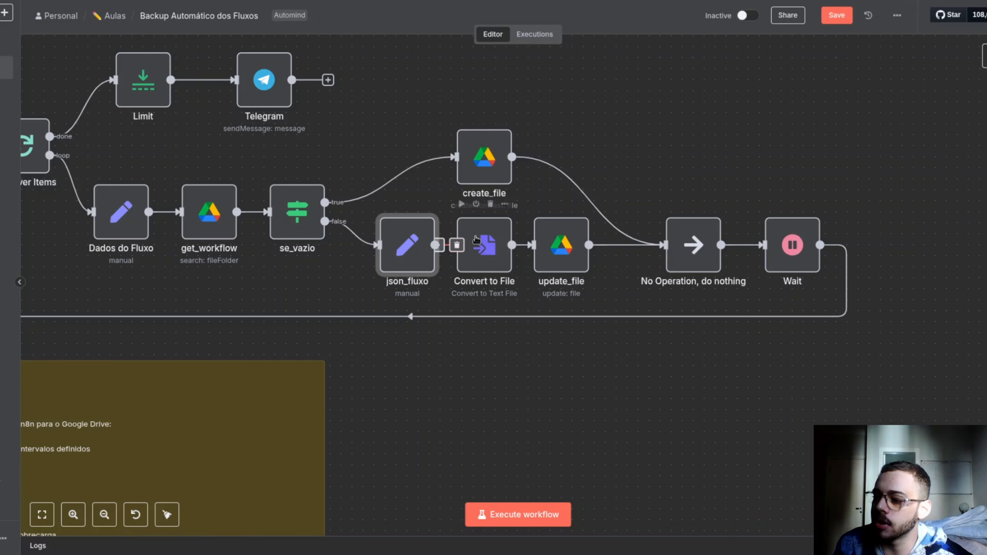
- Examine the update_file node's settings for the file to update, input data field and new file name
click(478, 238)
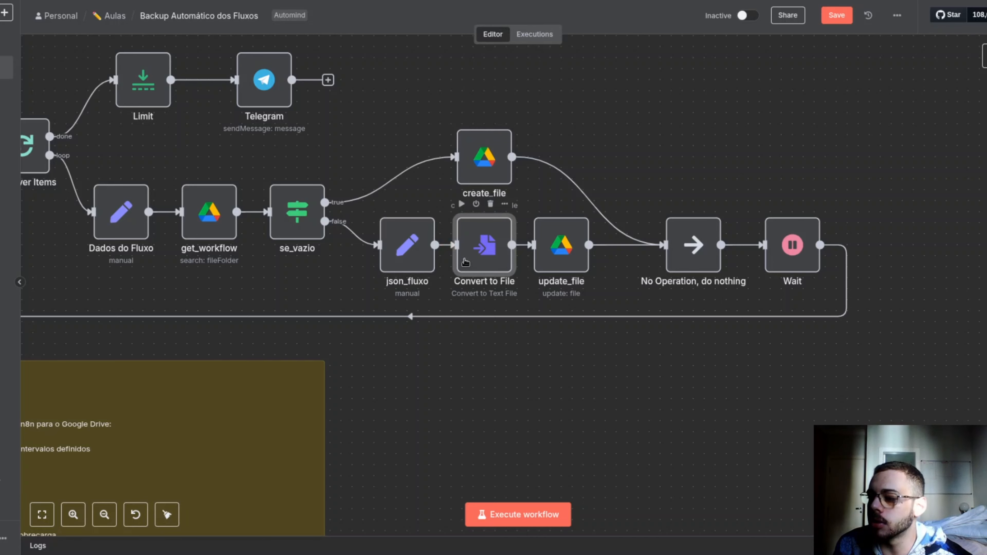
click(555, 254)
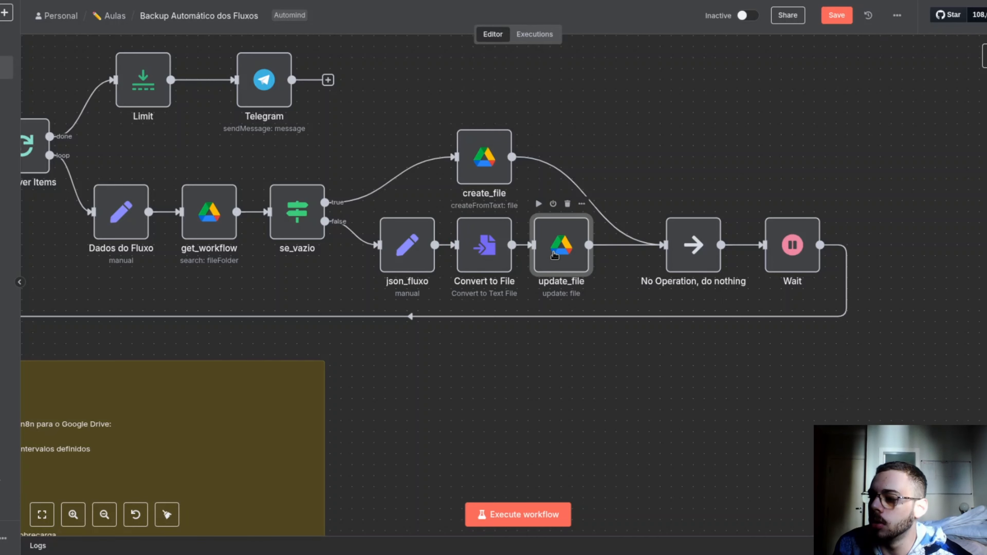
double_click(555, 255)
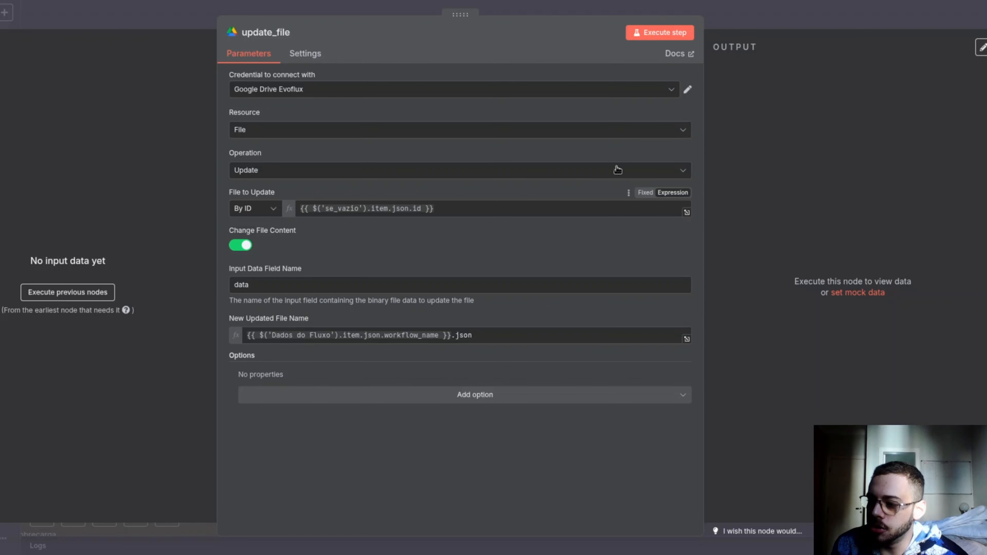
click(743, 27)
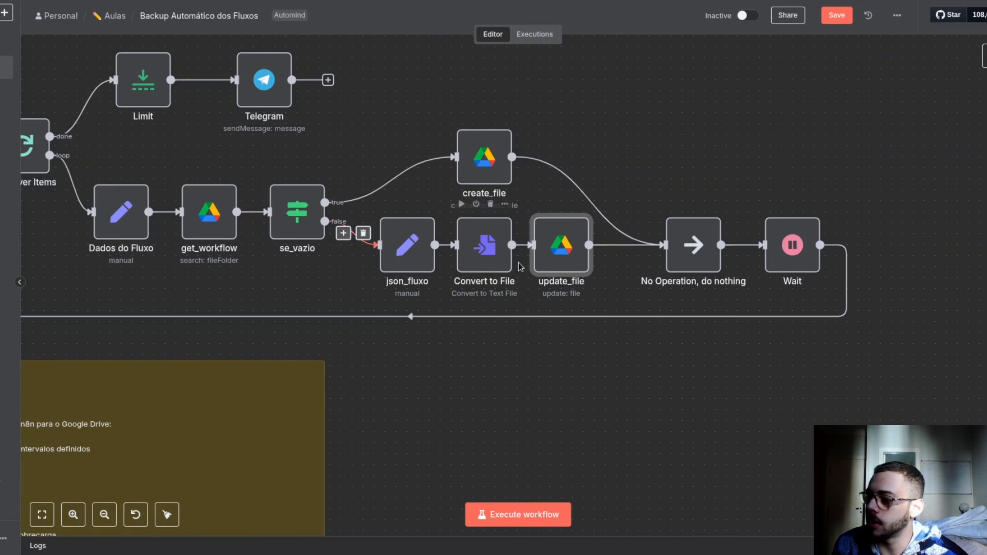
double_click(559, 255)
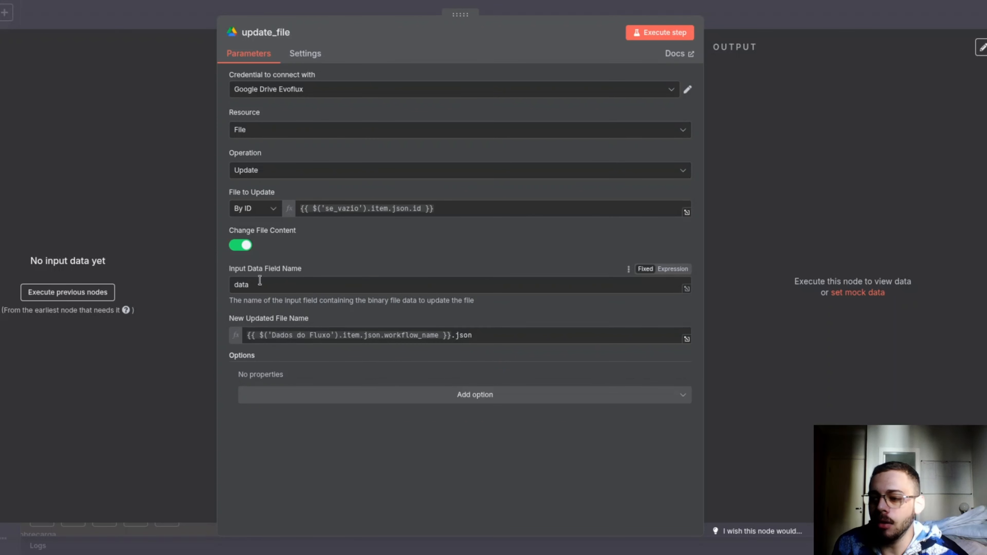
click(880, 15)
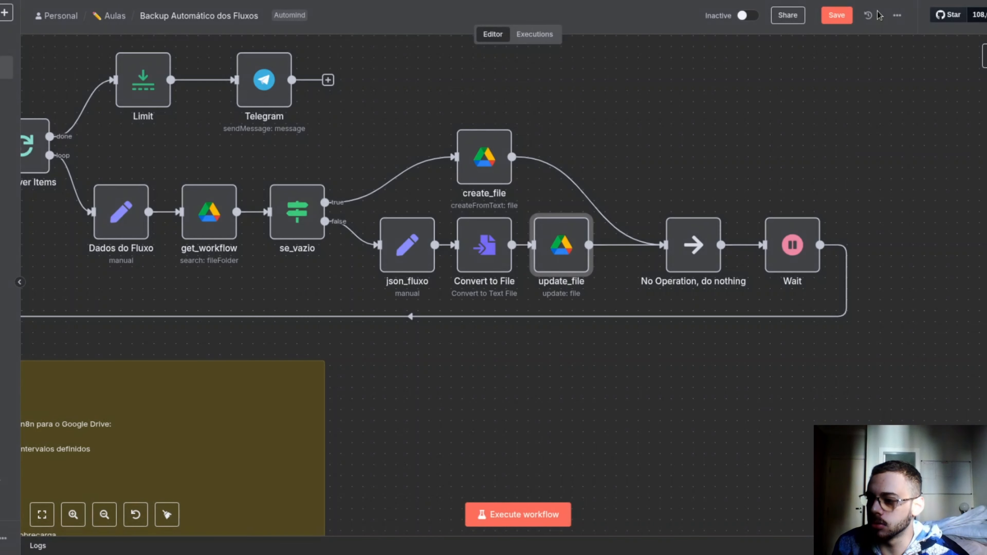
- Look over the start of the workflow and recheck the get_workflow node's search query and folder filter
scroll(647, 135, left, 12)
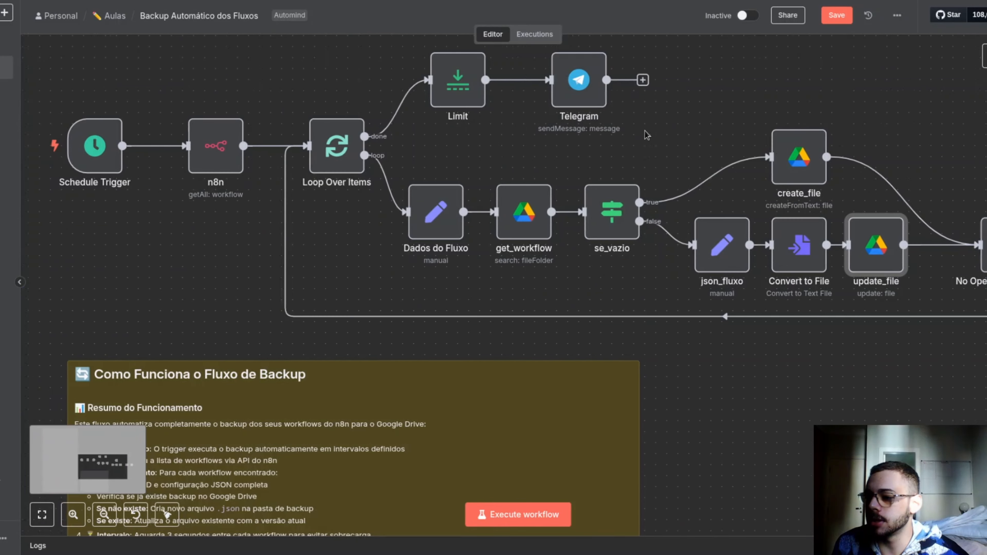
scroll(646, 134, right, 5)
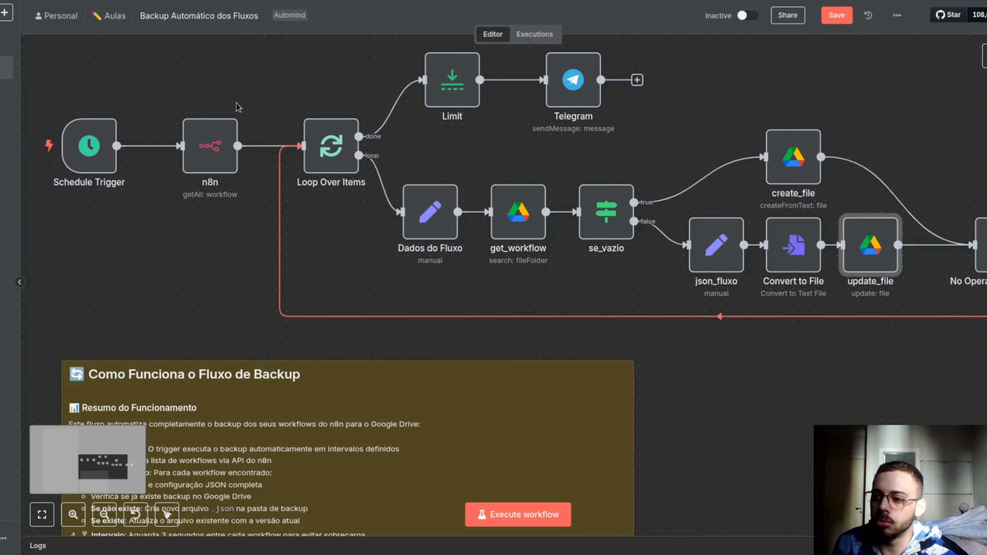
mouse_move(229, 101)
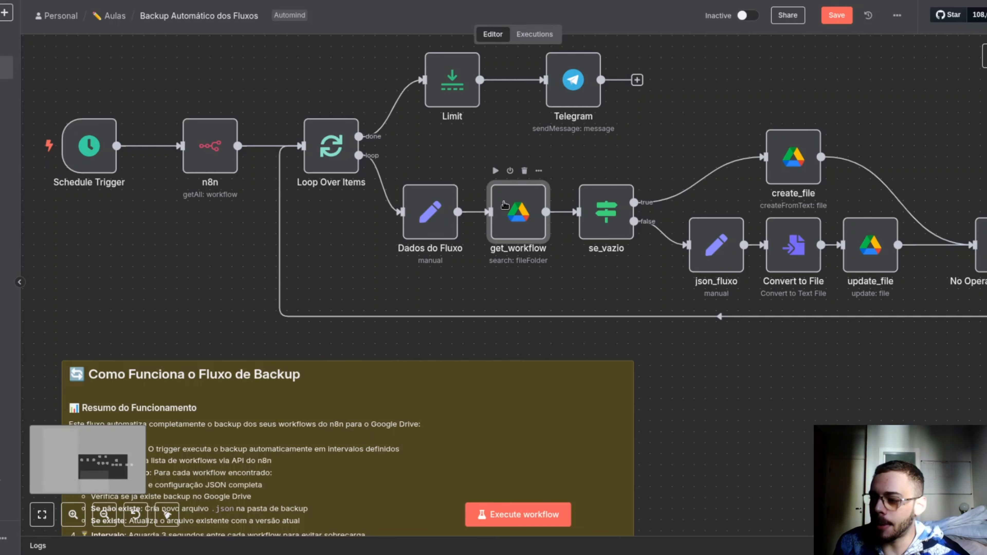
double_click(504, 205)
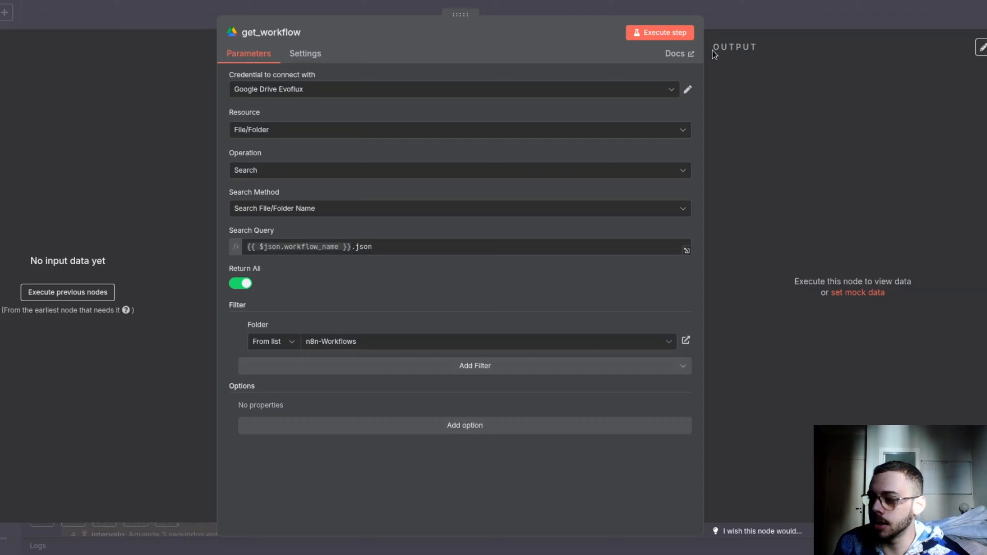
click(743, 24)
- Locate the Limit and Telegram nodes on the done branch and open the Telegram node's message settings
scroll(646, 148, right, 8)
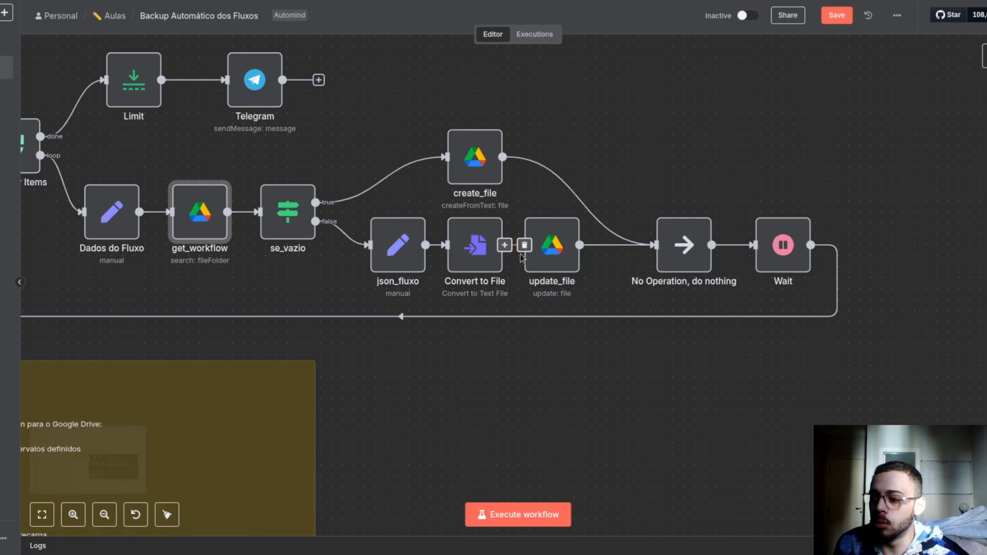
scroll(523, 258, left, 13)
scroll(522, 258, right, 1)
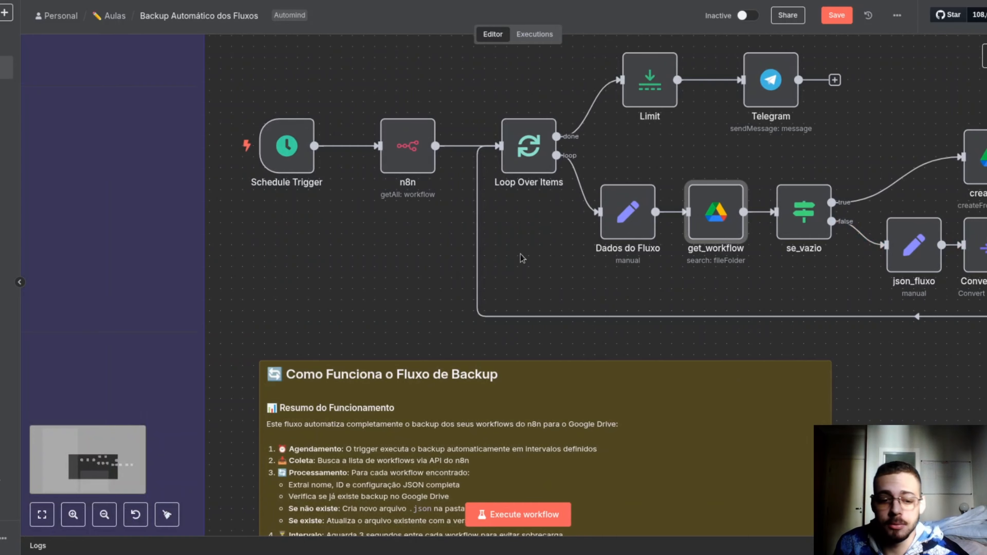
scroll(523, 258, up, 3)
scroll(522, 258, right, 3)
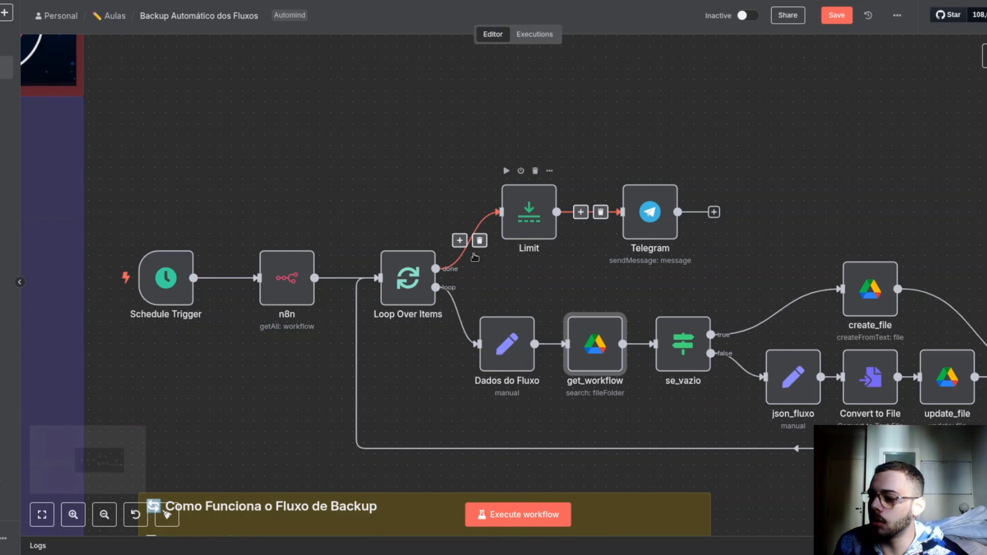
drag(485, 158, 602, 274)
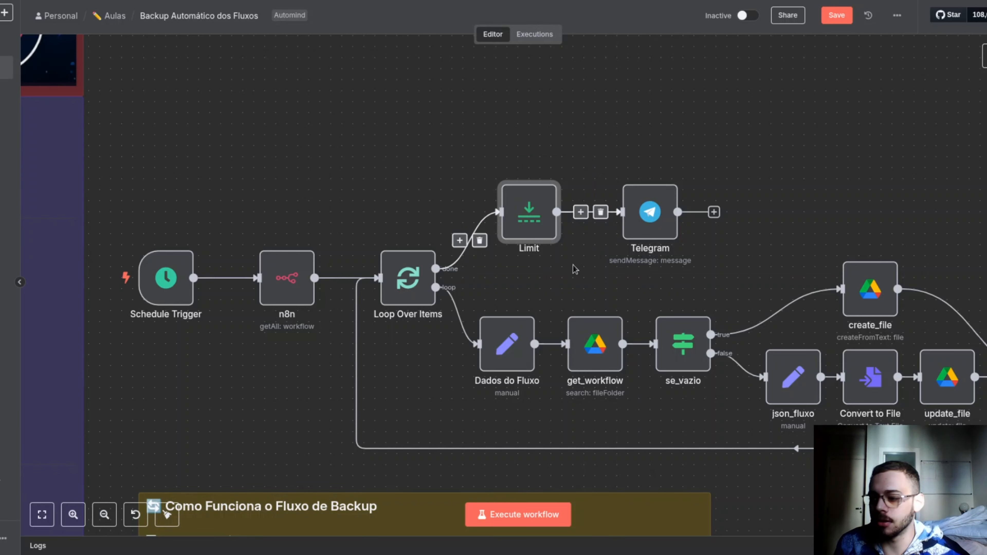
click(559, 260)
drag(610, 141, 725, 268)
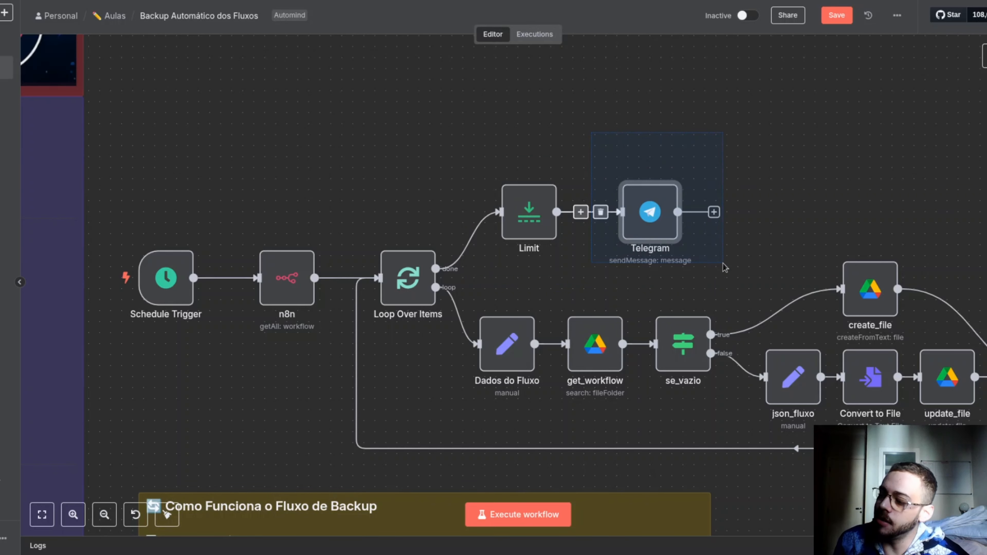
click(726, 268)
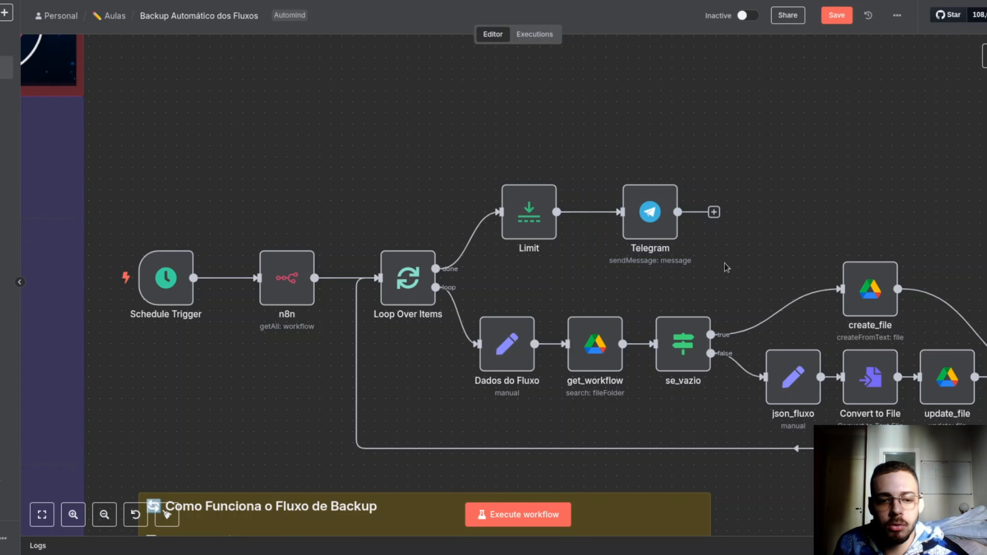
double_click(657, 212)
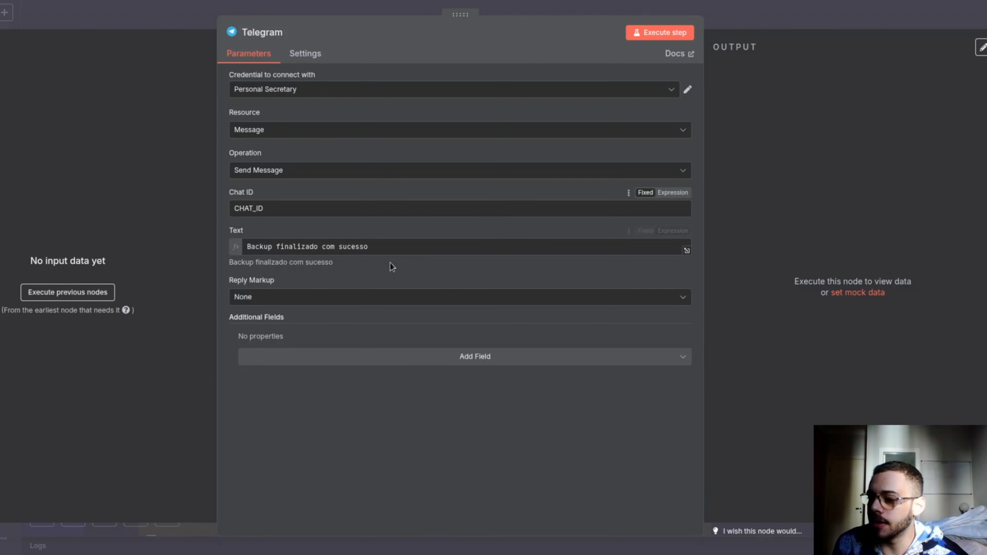
- Check the Telegram node's Chat ID and message text, and return to the workflow canvas
double_click(262, 208)
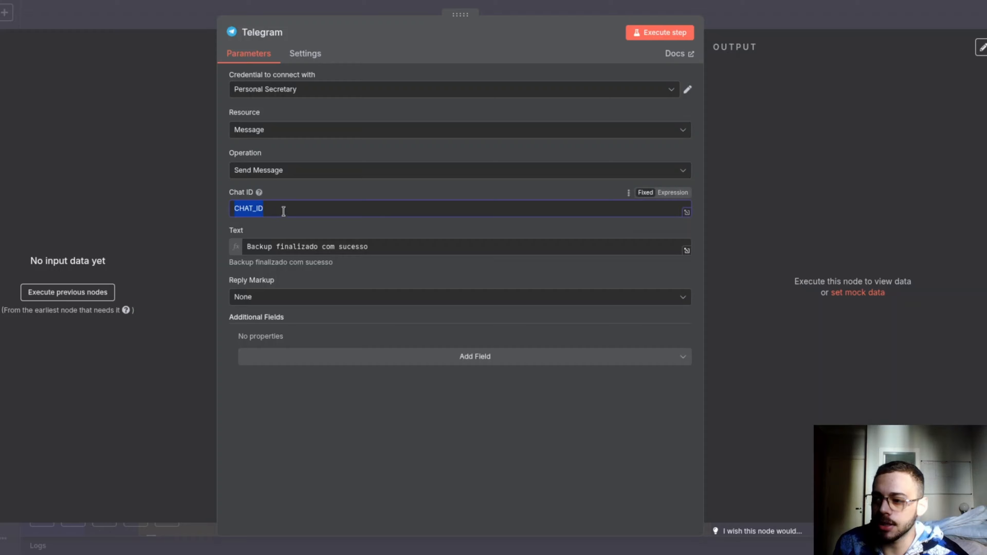
double_click(328, 247)
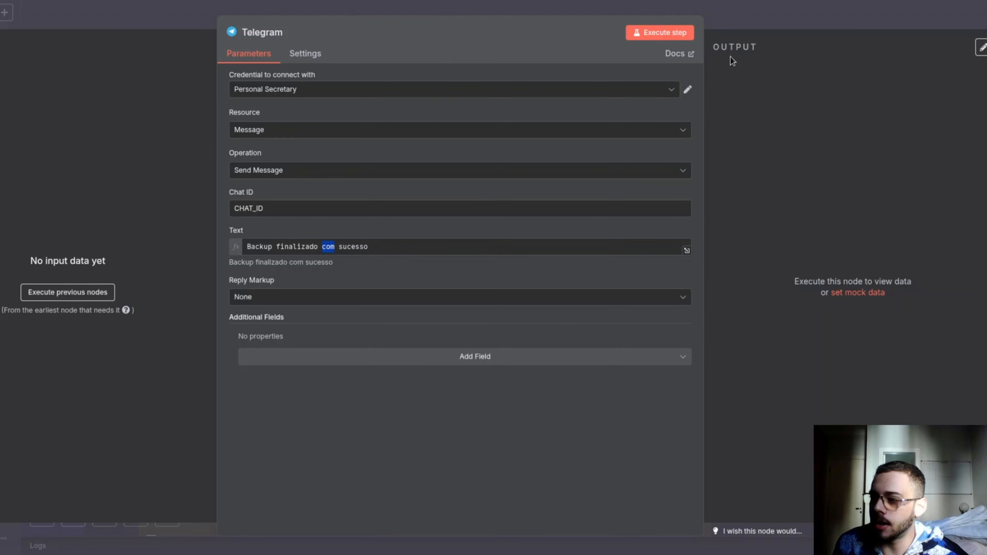
click(748, 24)
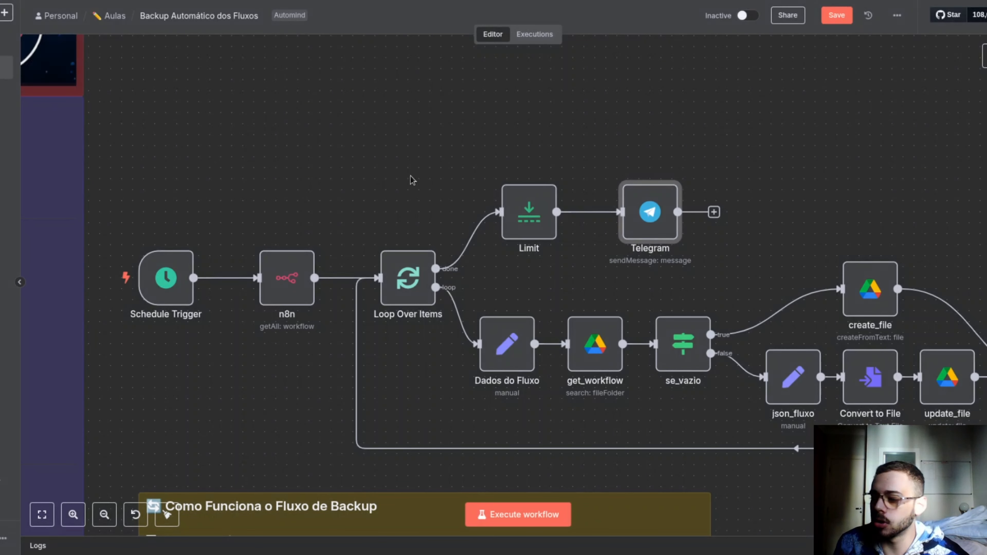
- Look over the workflow's done and loop branches, from the Schedule Trigger through to the Wait node
mouse_move(464, 160)
mouse_down()
mouse_move(555, 209)
mouse_move(589, 274)
mouse_up()
drag(342, 207, 465, 323)
click(429, 202)
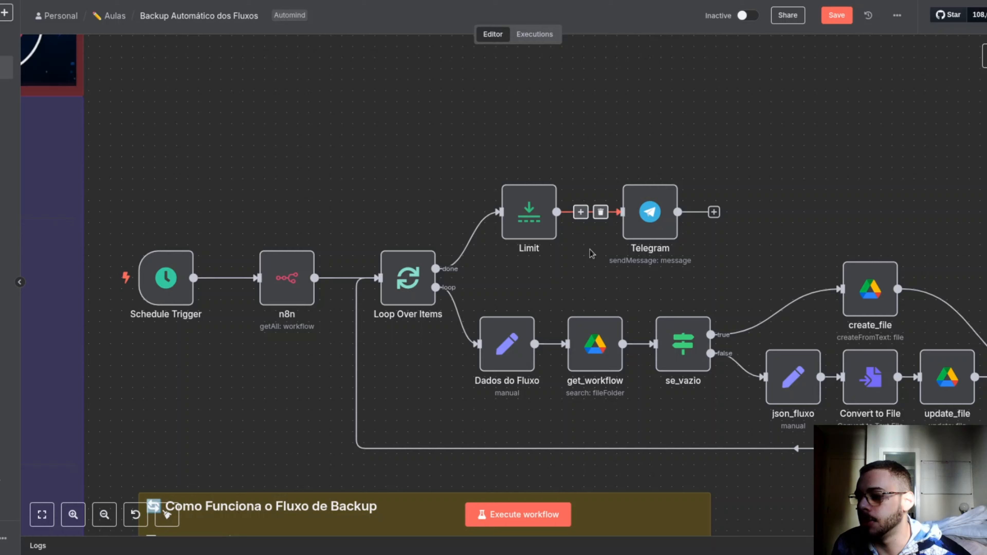
scroll(592, 254, right, 6)
scroll(592, 253, down, 3)
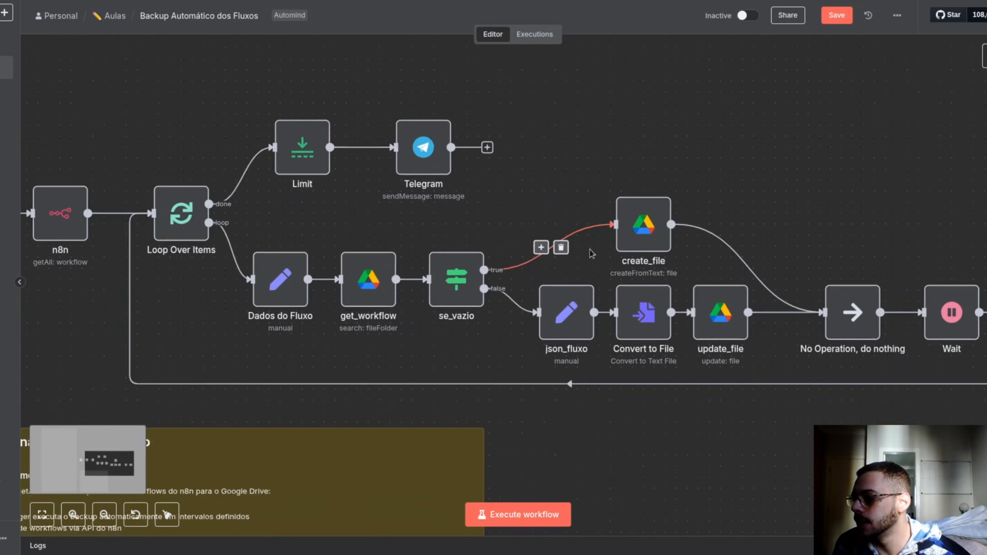
scroll(591, 252, left, 3)
scroll(261, 378, up, 5)
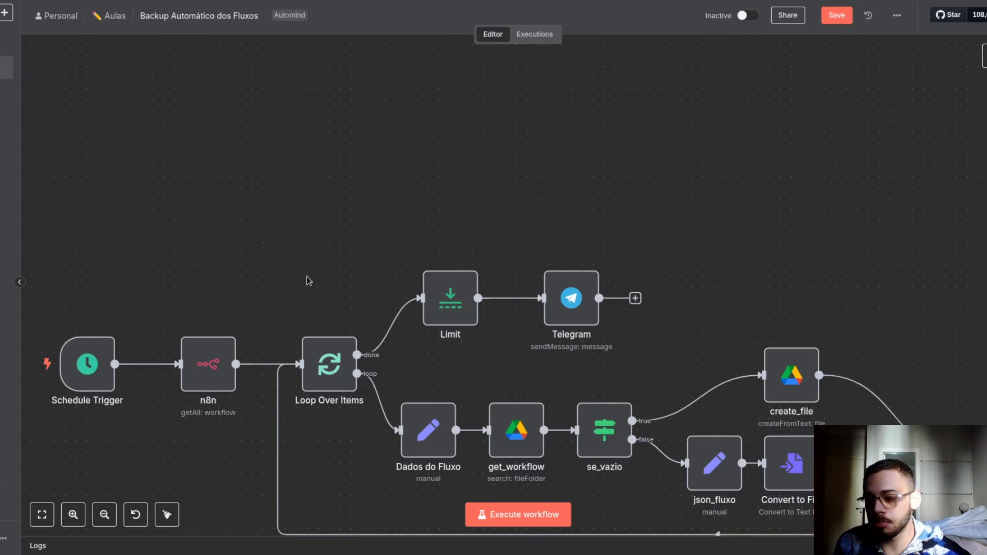
scroll(309, 280, down, 2)
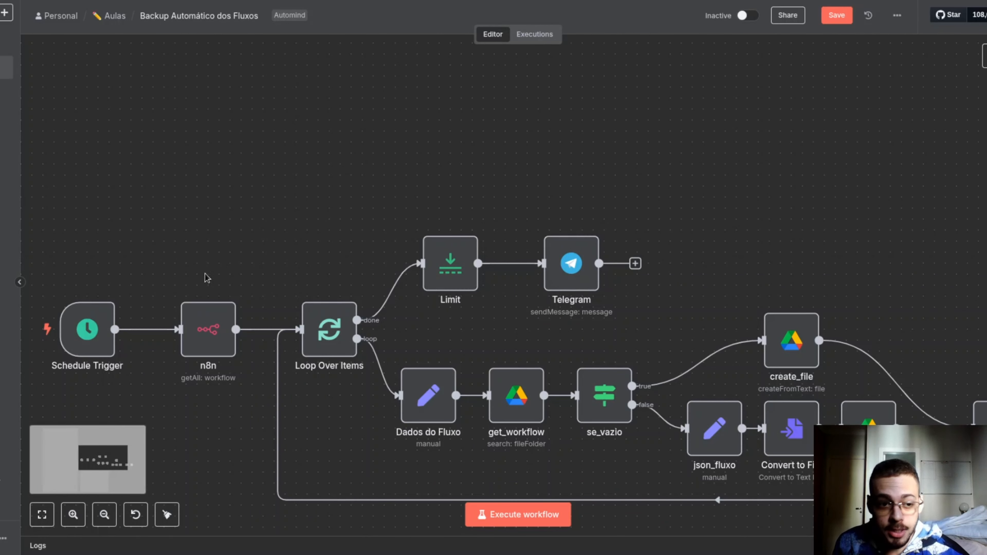
- Read the setup guide note's stage on configuring the n8n API key
scroll(313, 258, left, 15)
scroll(313, 258, down, 3)
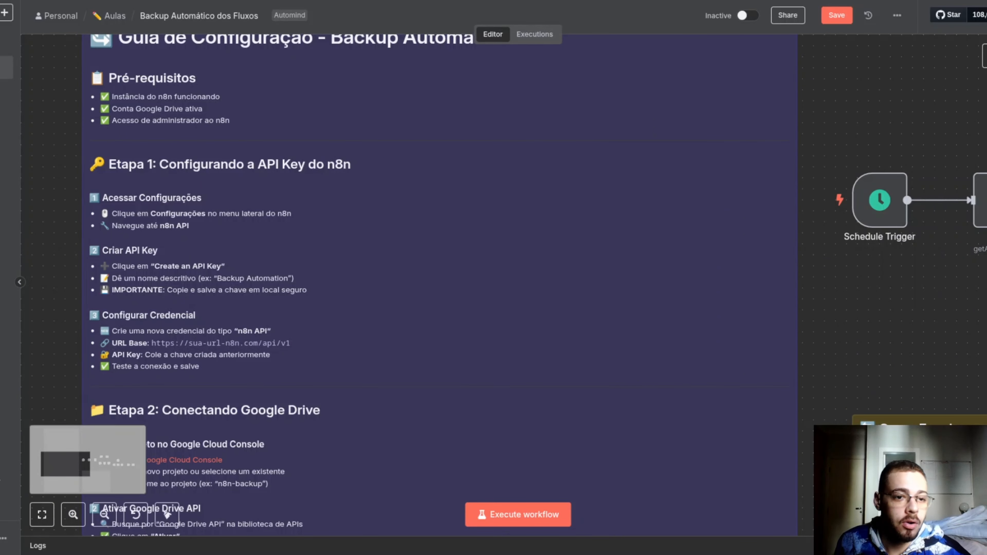
scroll(445, 238, right, 15)
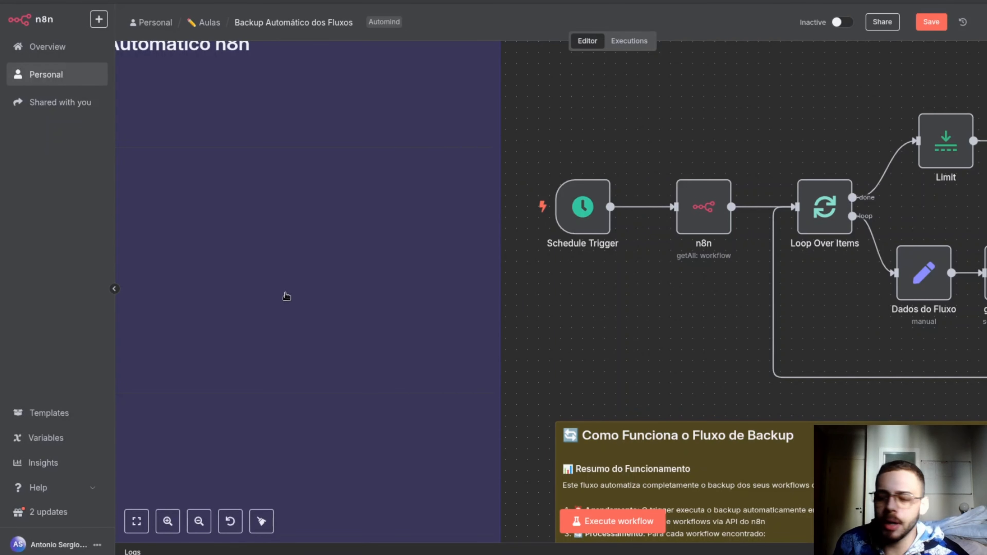
scroll(560, 282, left, 10)
scroll(560, 283, down, 3)
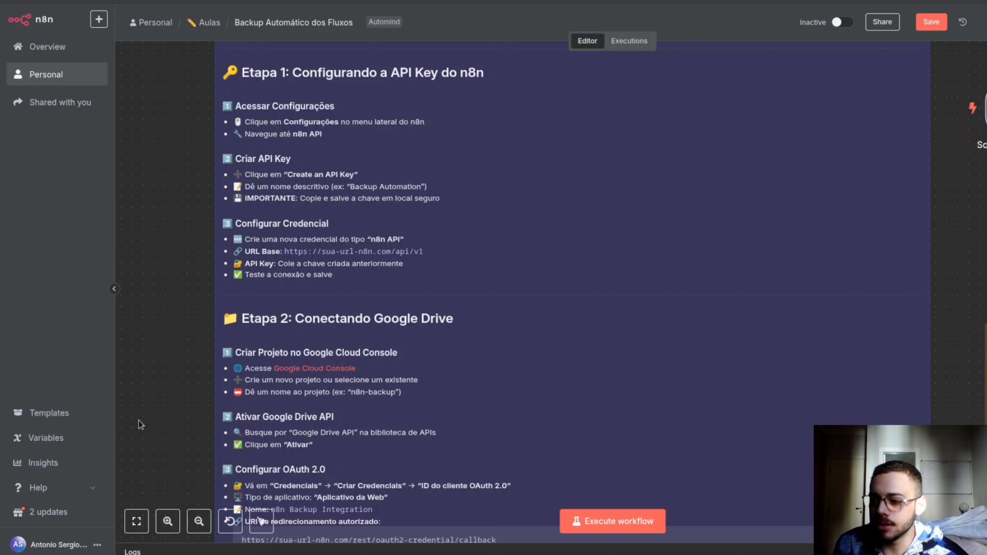
- Open the n8n API page in the instance settings
click(97, 545)
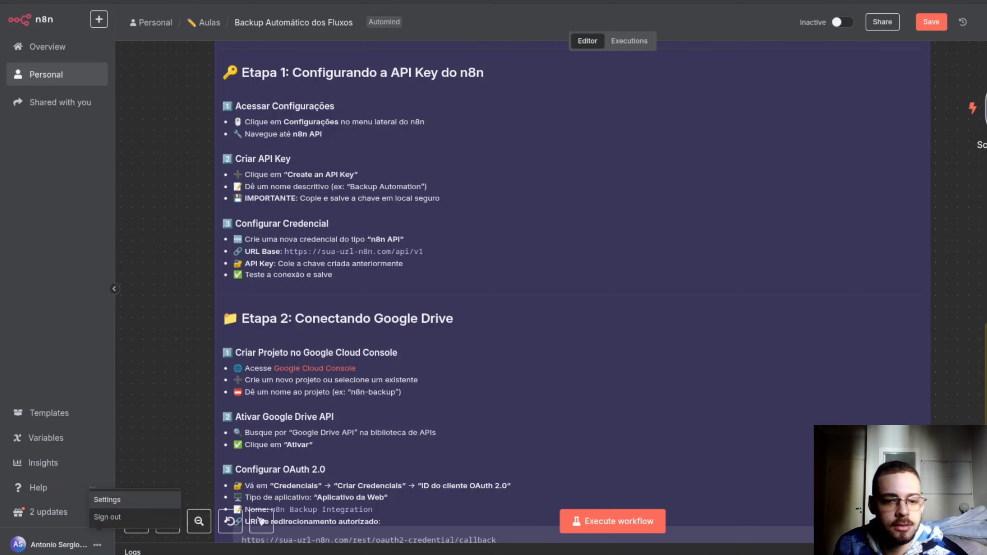
click(107, 500)
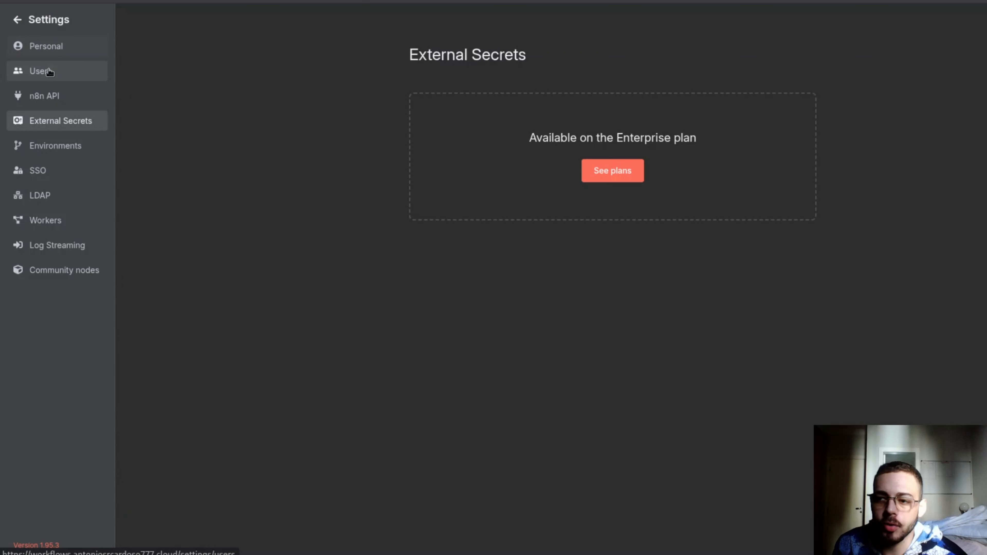
click(54, 102)
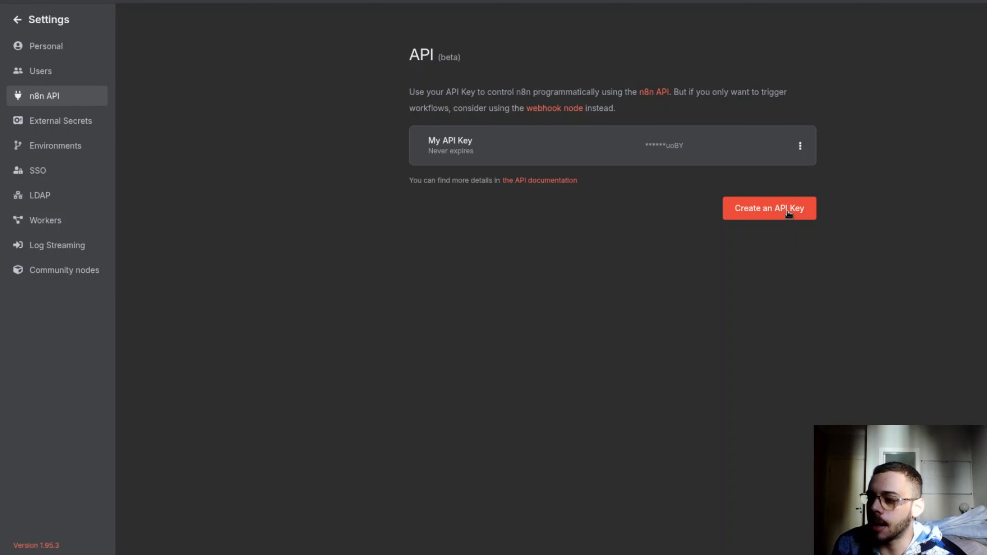
- Start a new API key and examine its expiration choices and available scopes
click(769, 210)
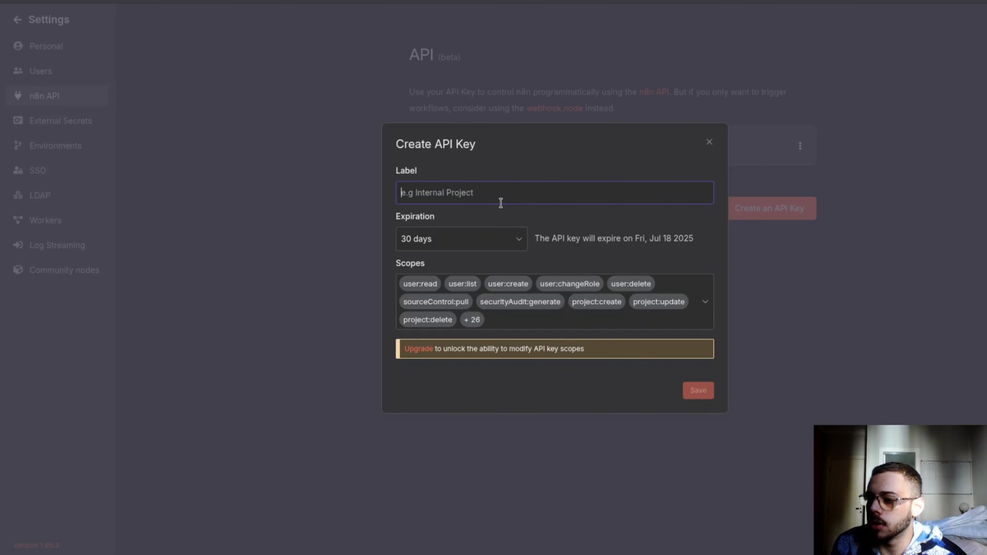
click(467, 241)
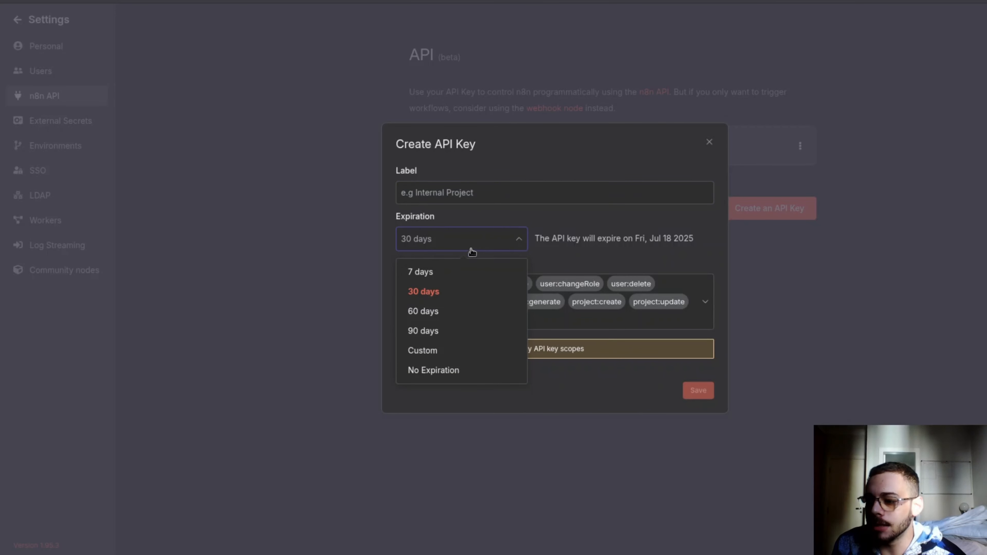
click(528, 240)
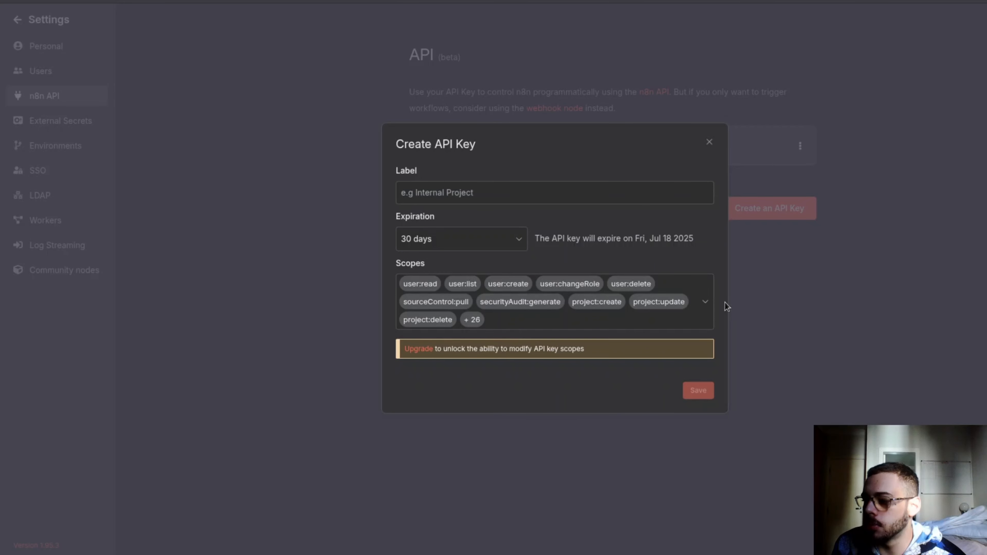
click(707, 302)
scroll(627, 197, down, 10)
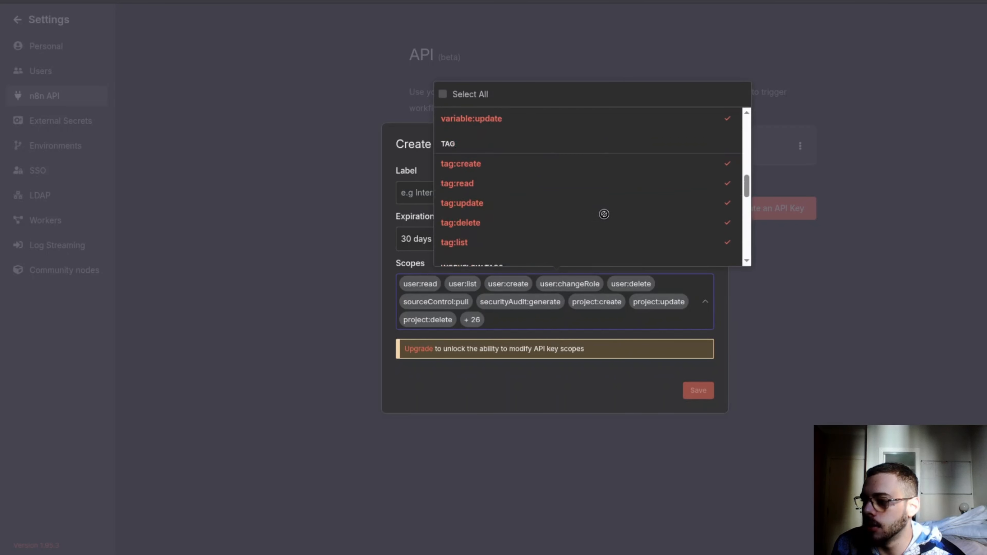
click(512, 331)
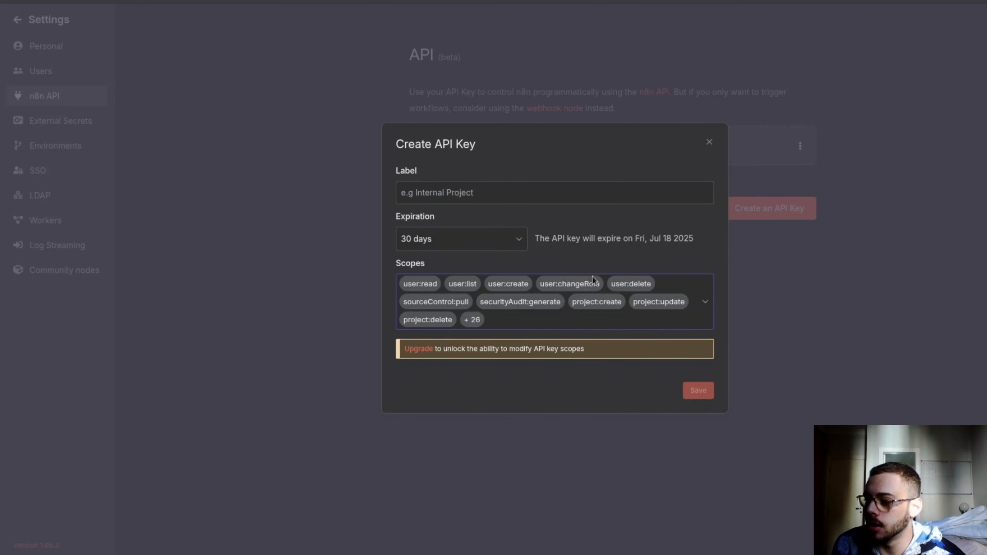
- Create an API key labelled "s" with a custom expiration date of 2025-06-19
text(s)
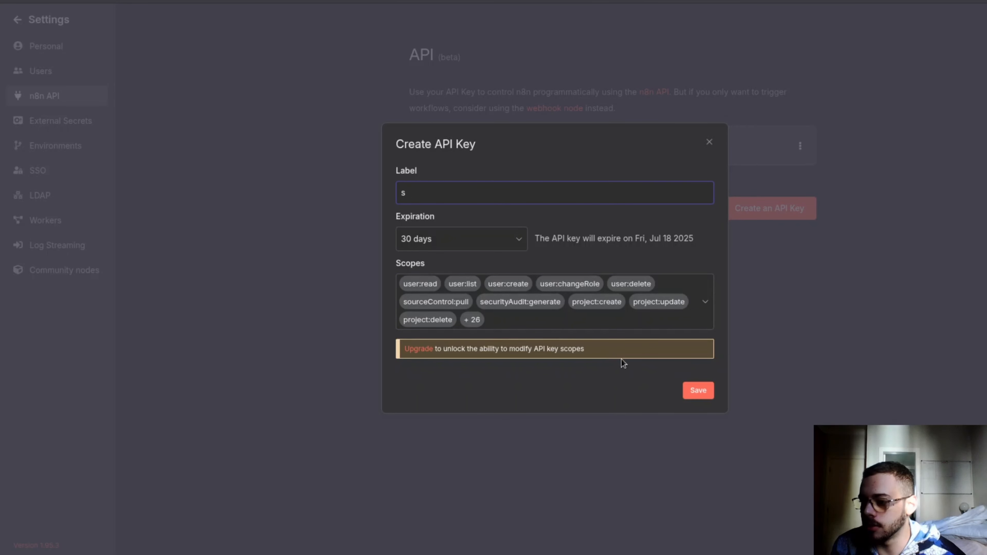
click(470, 242)
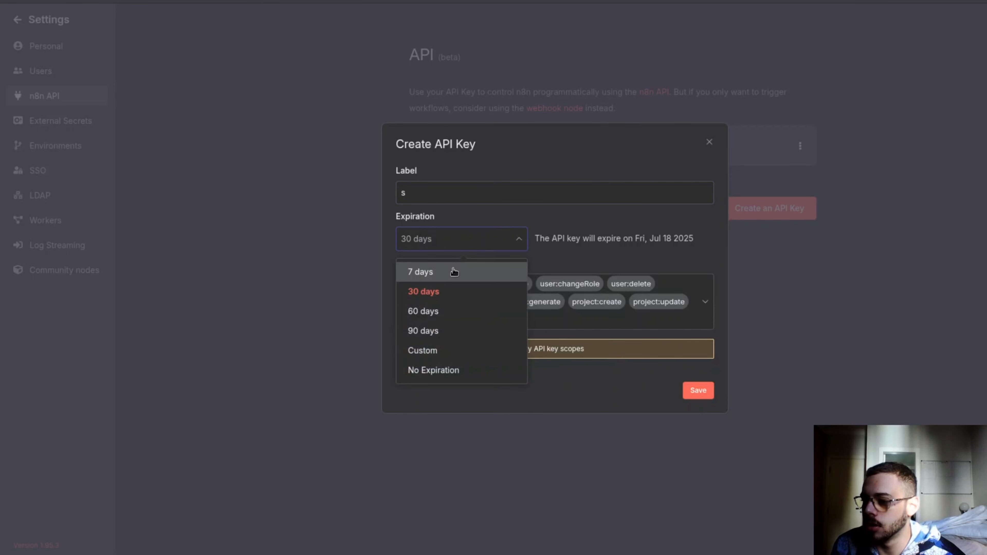
click(454, 272)
click(466, 246)
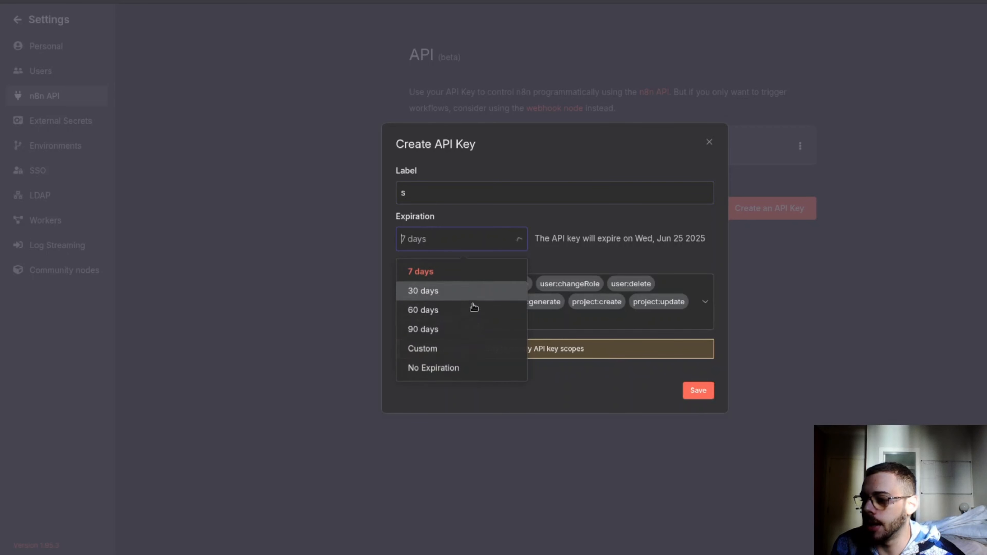
click(452, 348)
click(551, 239)
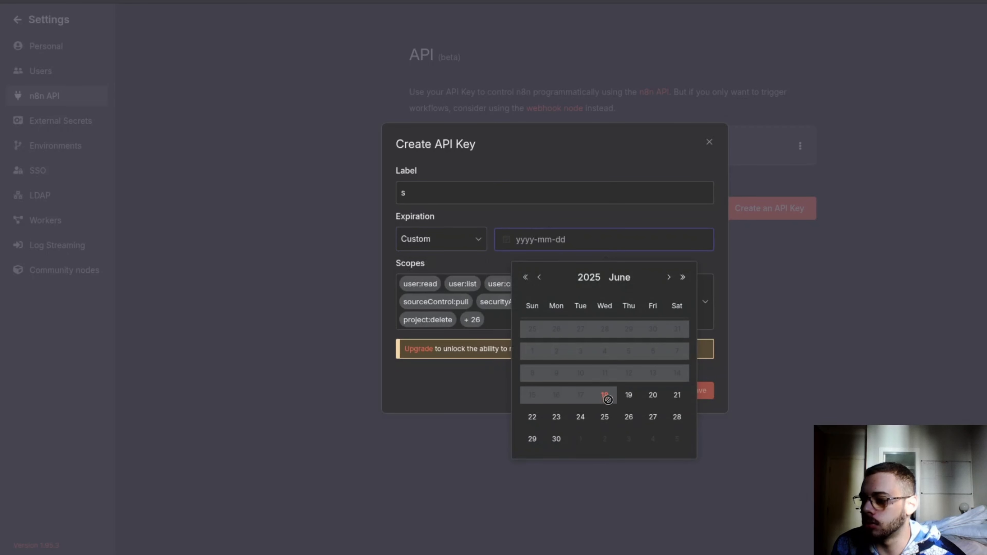
click(631, 392)
click(698, 390)
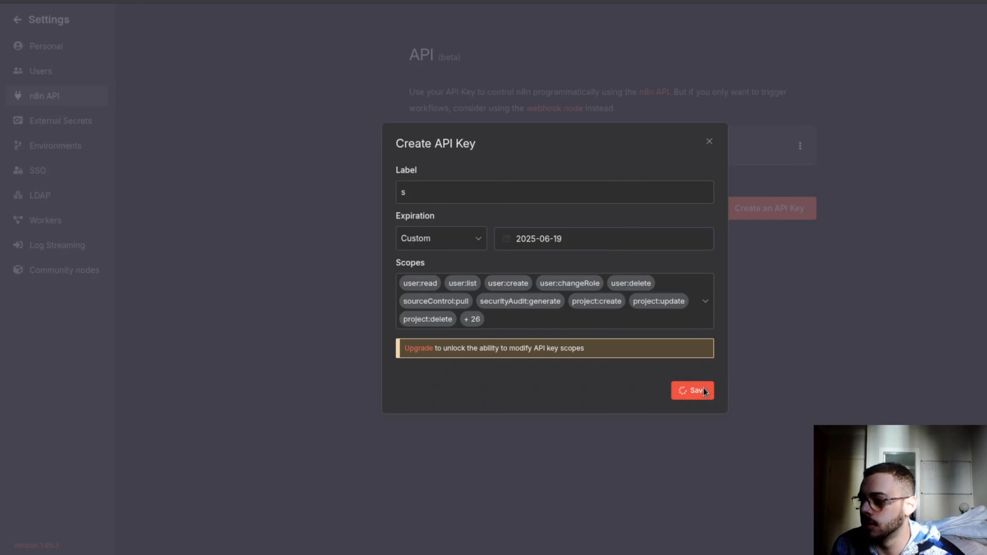
- Copy the newly created API key and finish the key creation
mouse_move(589, 269)
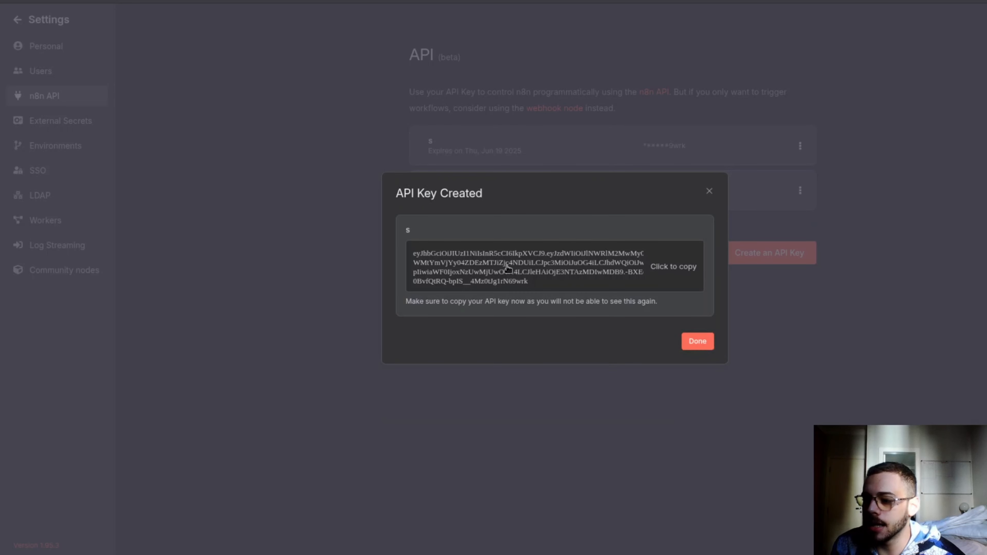
click(660, 268)
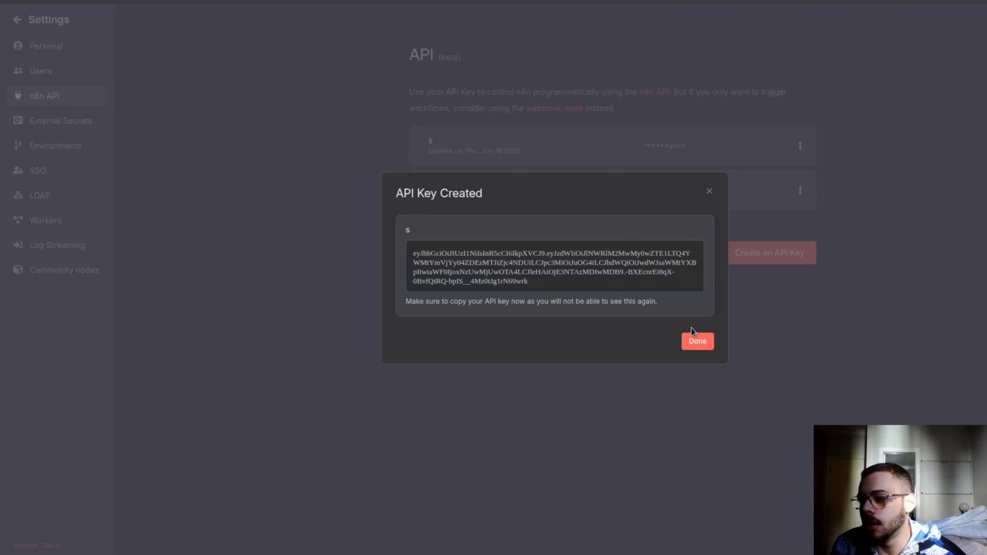
click(697, 340)
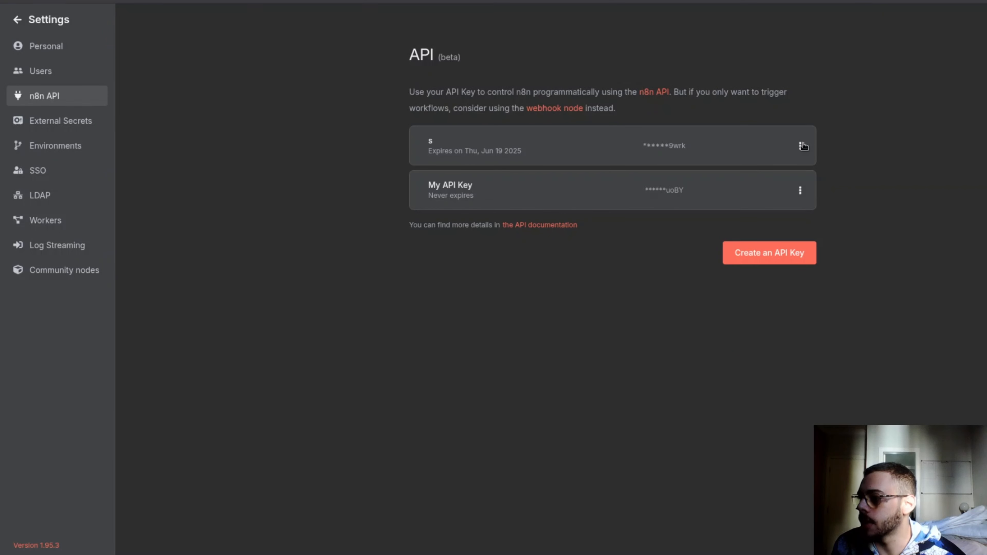
- Permanently delete the API key labelled "s"
click(800, 145)
click(797, 190)
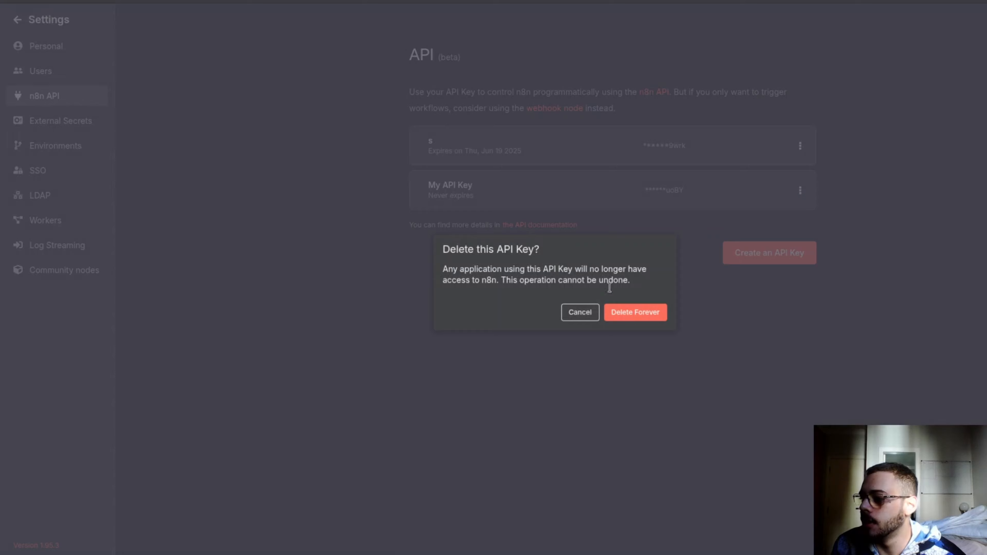
click(634, 313)
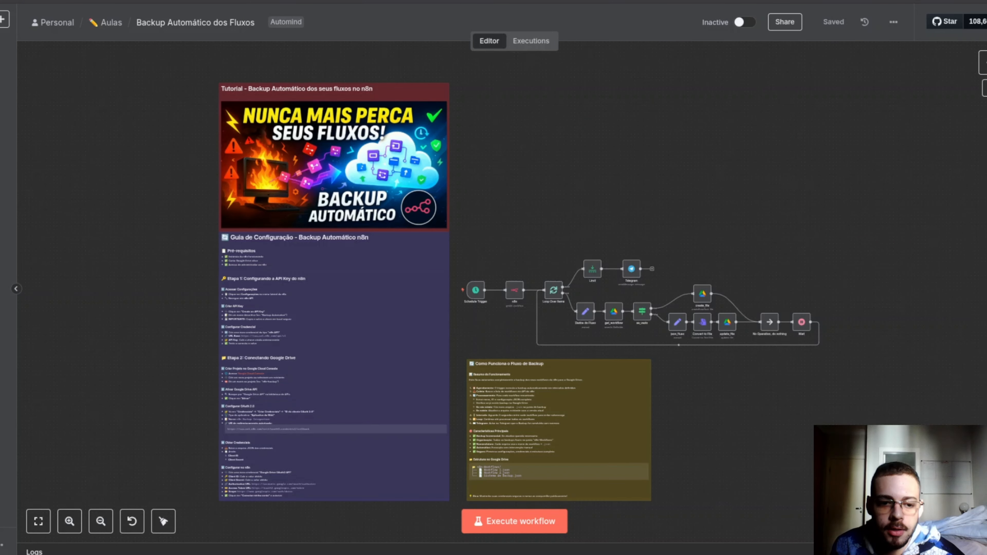
- Return to the backup workflow, open the n8n node's settings and start creating a new n8n API credential
scroll(470, 269, up, 5)
scroll(470, 269, down, 6)
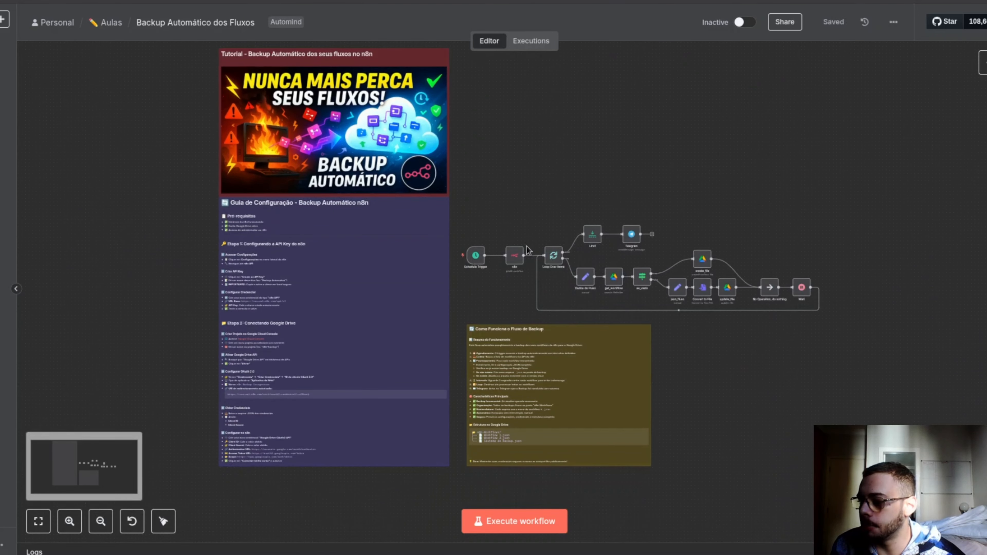
scroll(519, 257, up, 6)
click(483, 220)
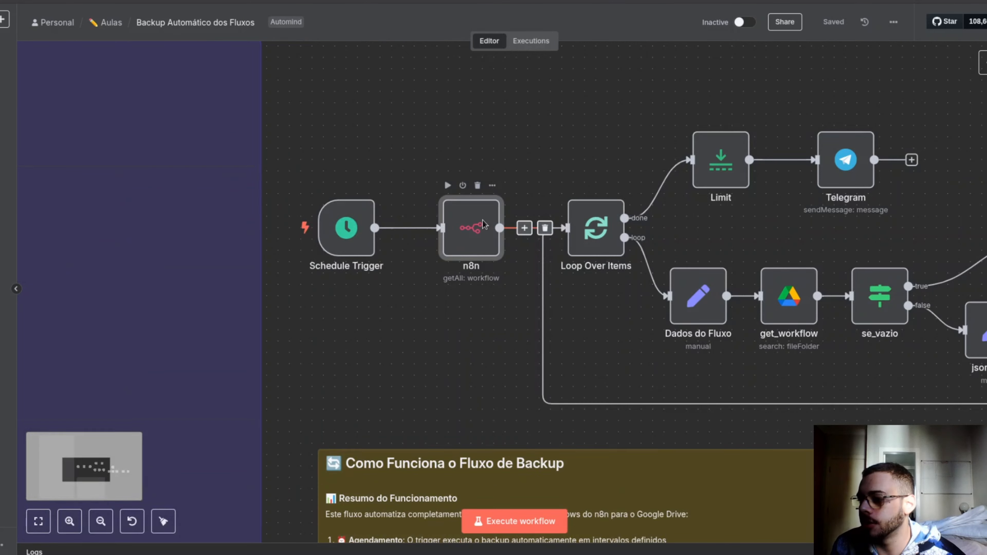
double_click(483, 220)
click(365, 97)
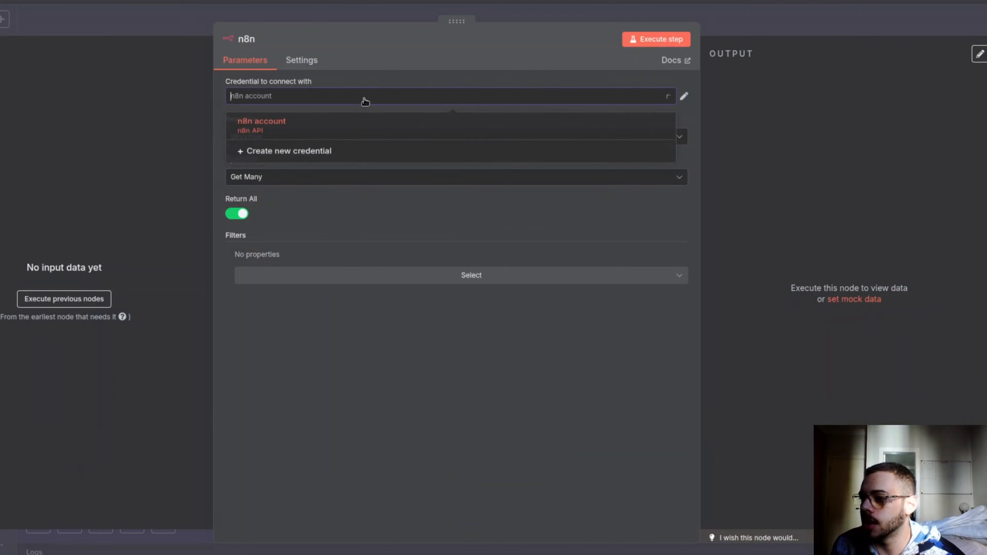
click(322, 158)
click(296, 184)
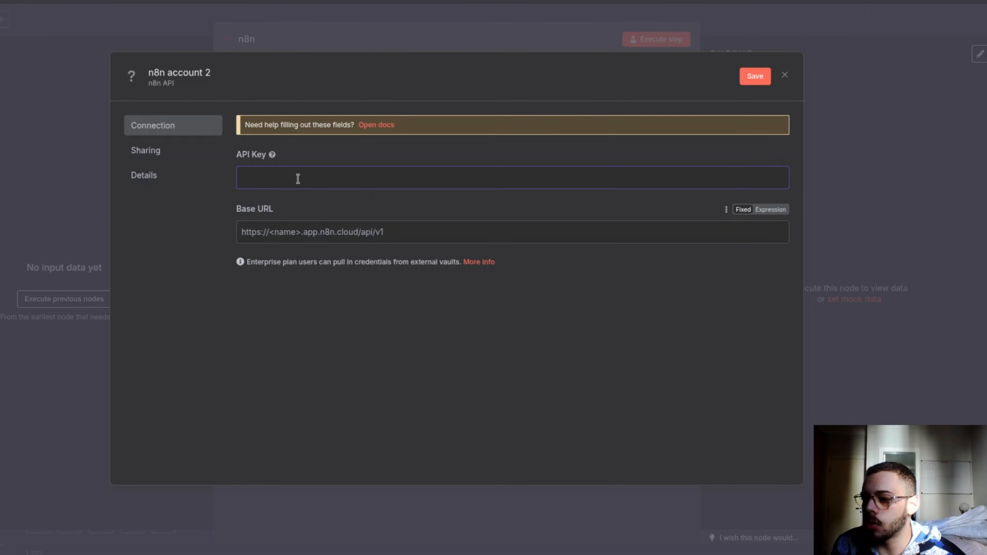
key(ctrl+v)
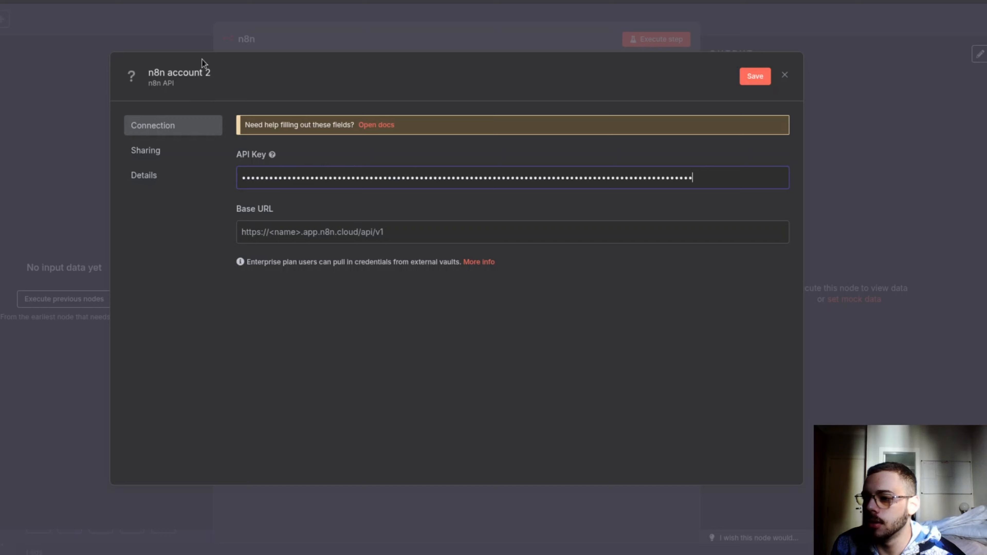
click(299, 232)
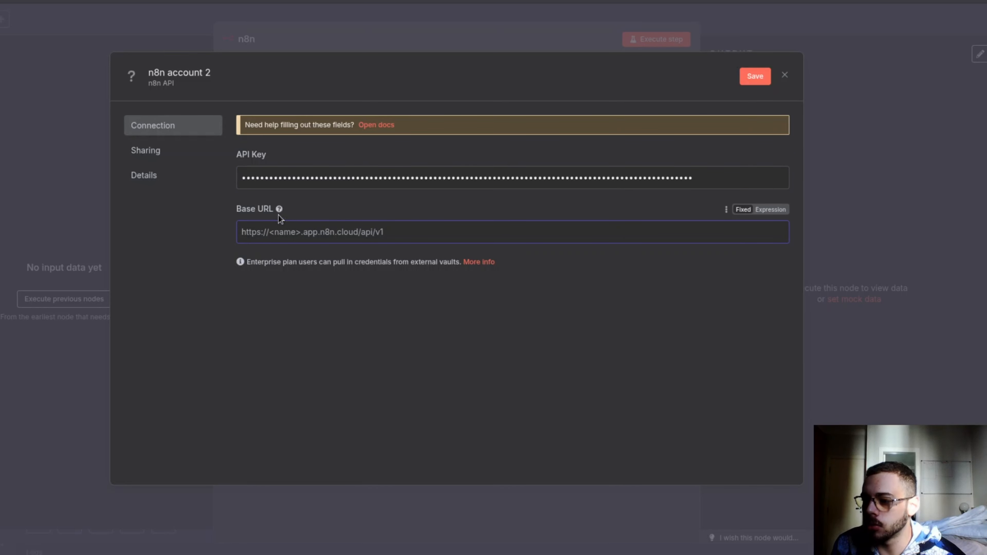
mouse_move(280, 213)
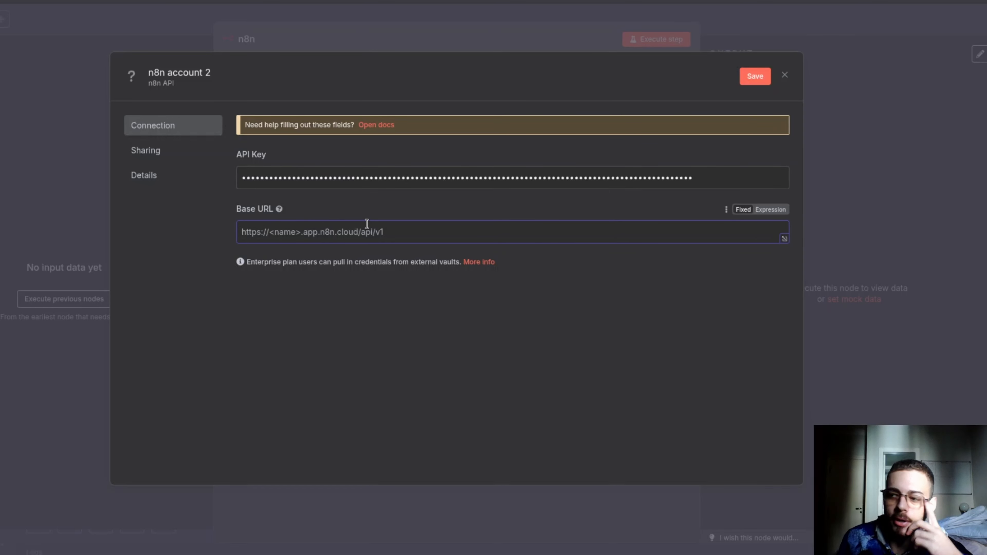
text(https://)
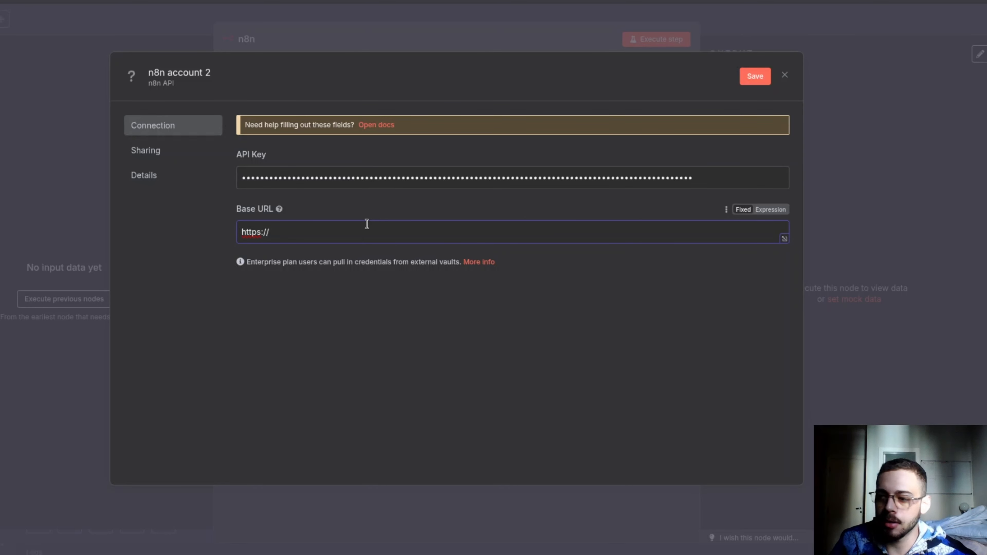
text(n8n.dominio.com.br/api/v1)
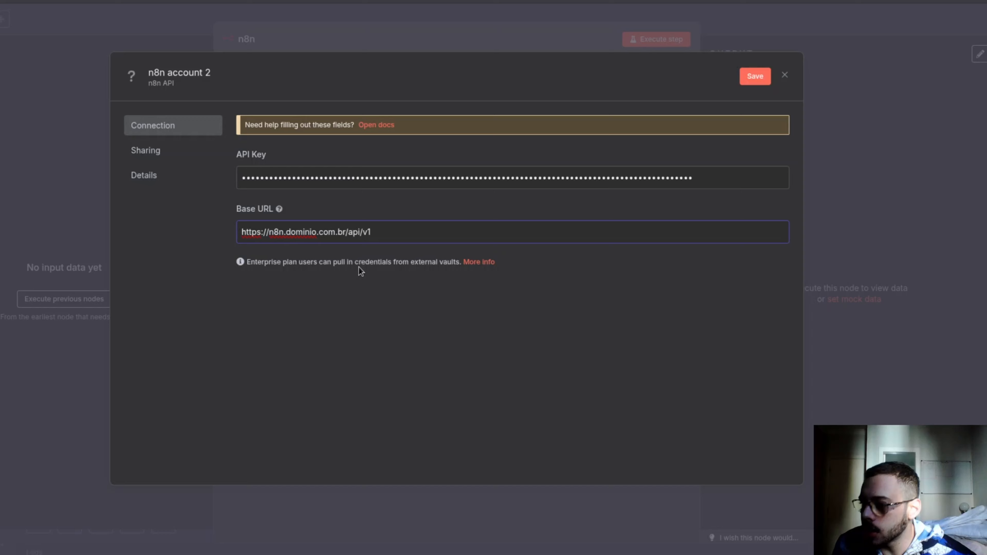
drag(345, 230, 269, 230)
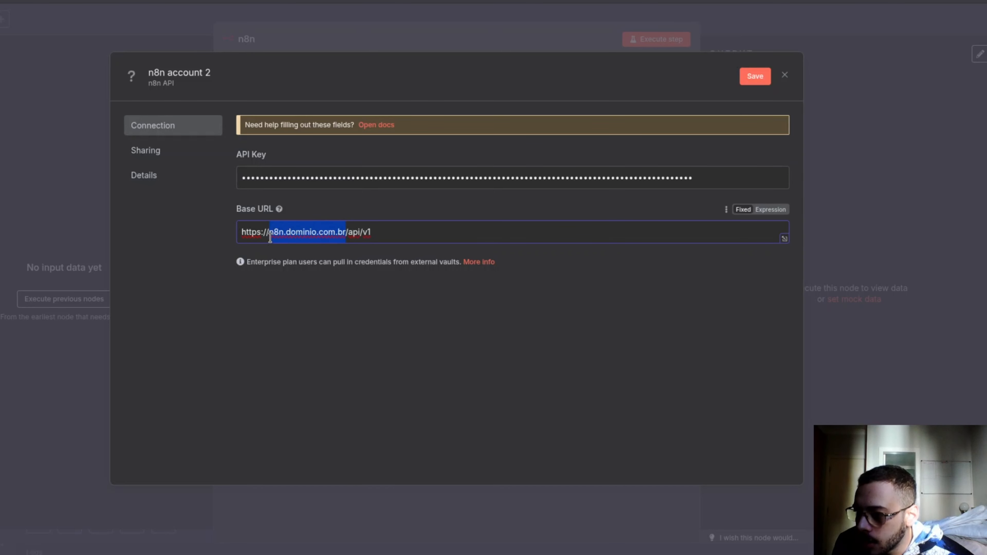
click(269, 231)
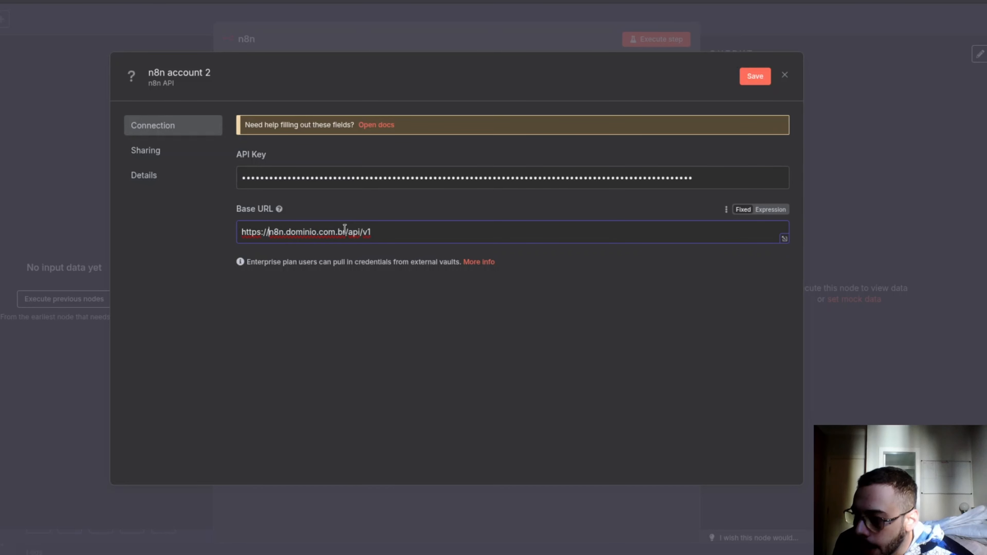
drag(344, 229, 266, 227)
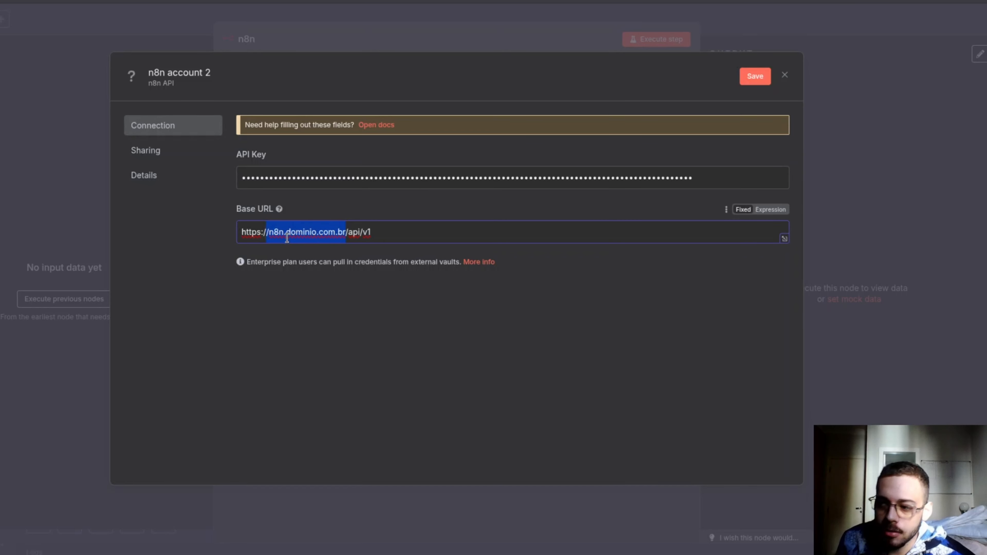
text(SEUDO)
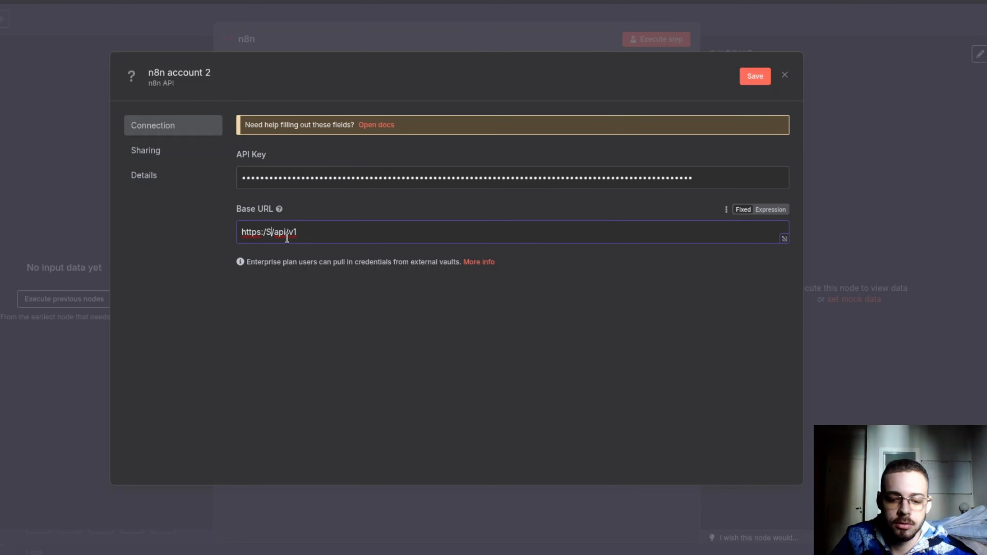
text(MINION8)
text(N8N)
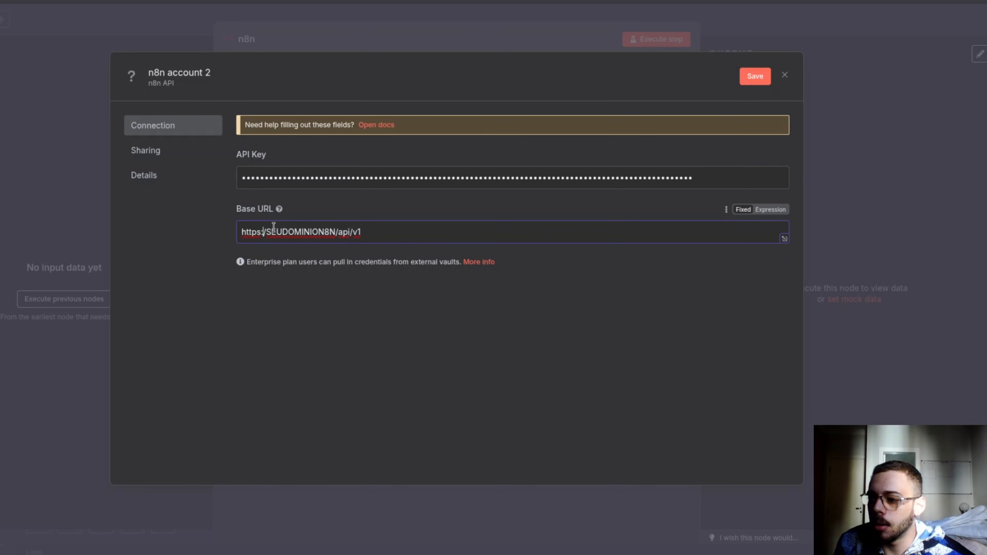
double_click(275, 235)
click(268, 233)
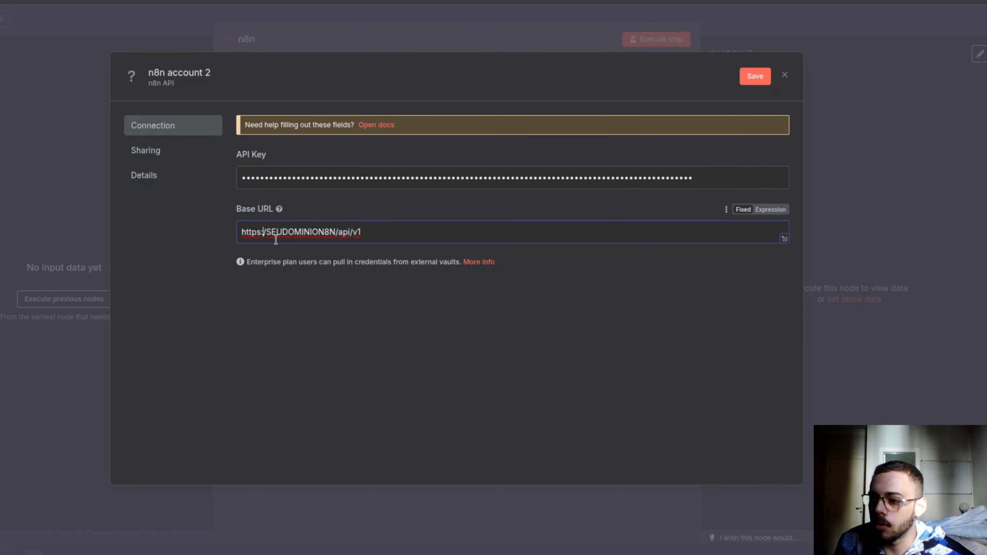
text(/)
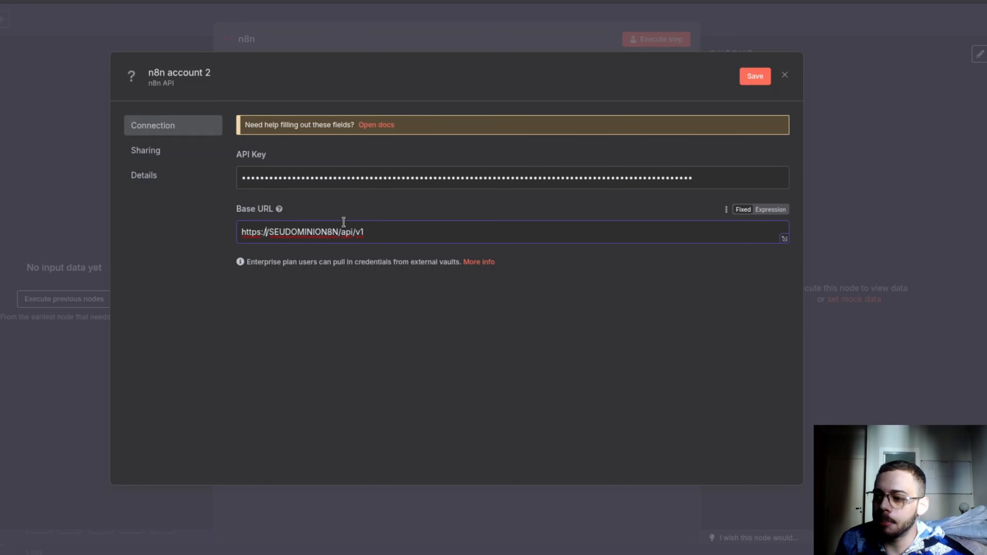
- Discard the new n8n credential without saving it and return from the n8n node's settings to the canvas
click(785, 76)
click(500, 316)
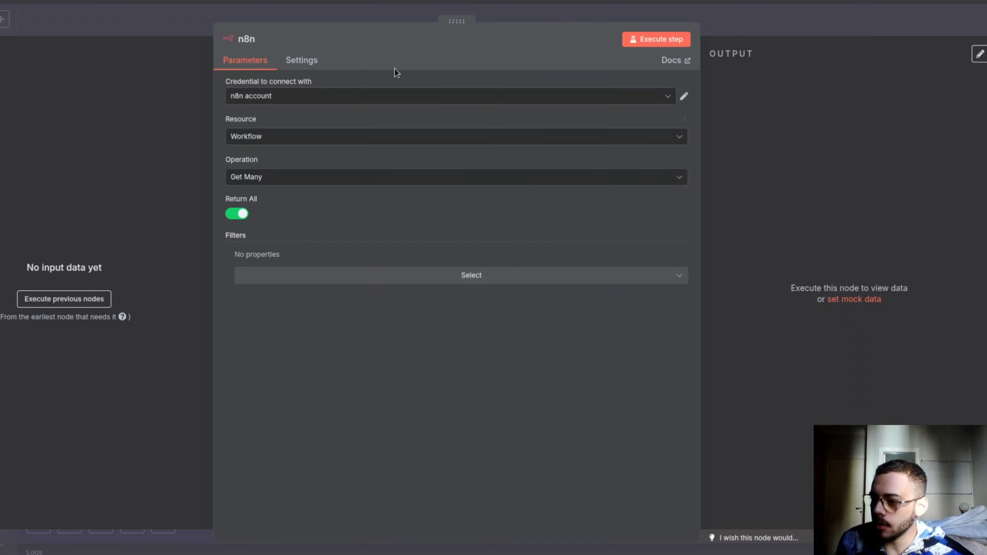
click(805, 24)
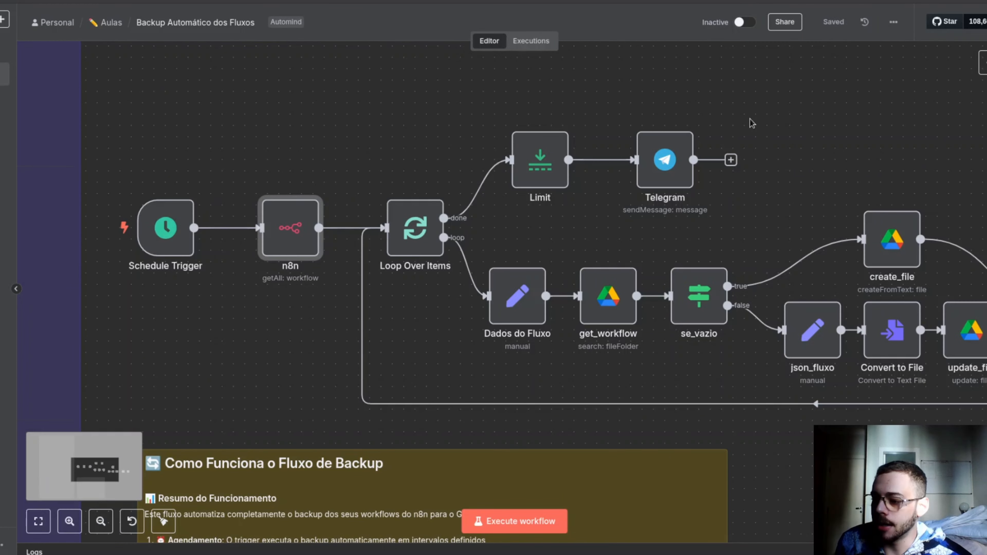
- Review the get_workflow node's Google Drive credential, search query and folder filter, and close its settings
scroll(529, 73, down, 1)
scroll(427, 110, left, 5)
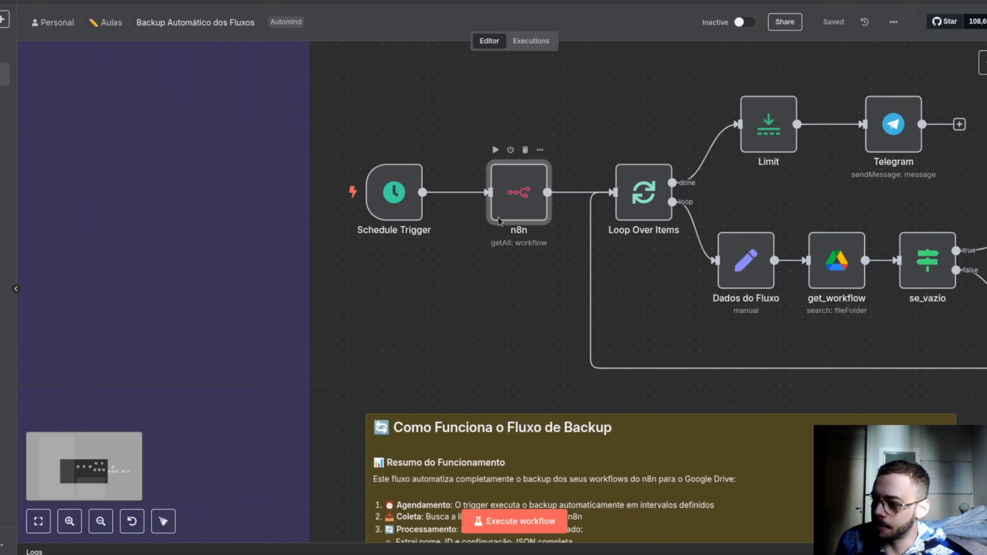
scroll(499, 221, left, 5)
scroll(499, 221, down, 4)
scroll(498, 221, right, 5)
scroll(499, 221, up, 3)
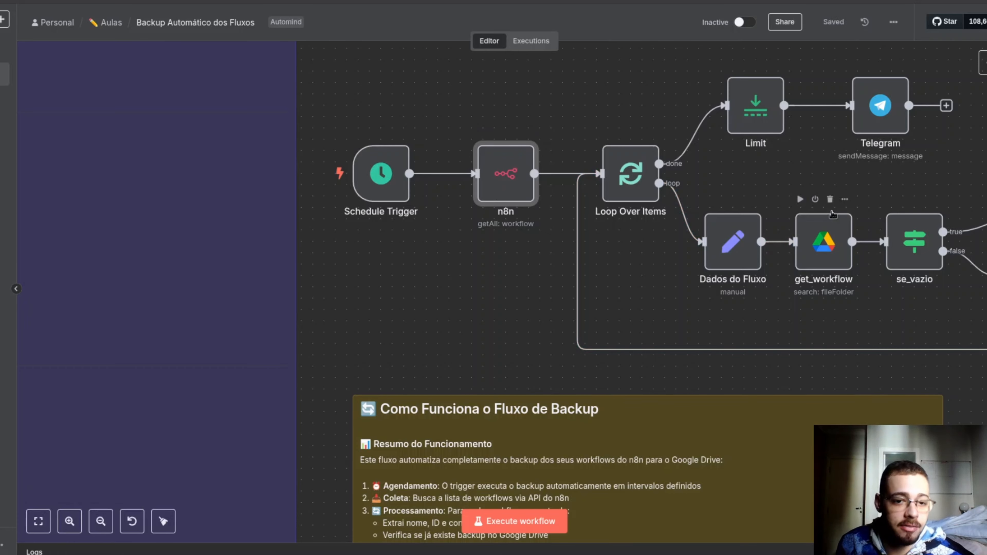
scroll(774, 310, right, 10)
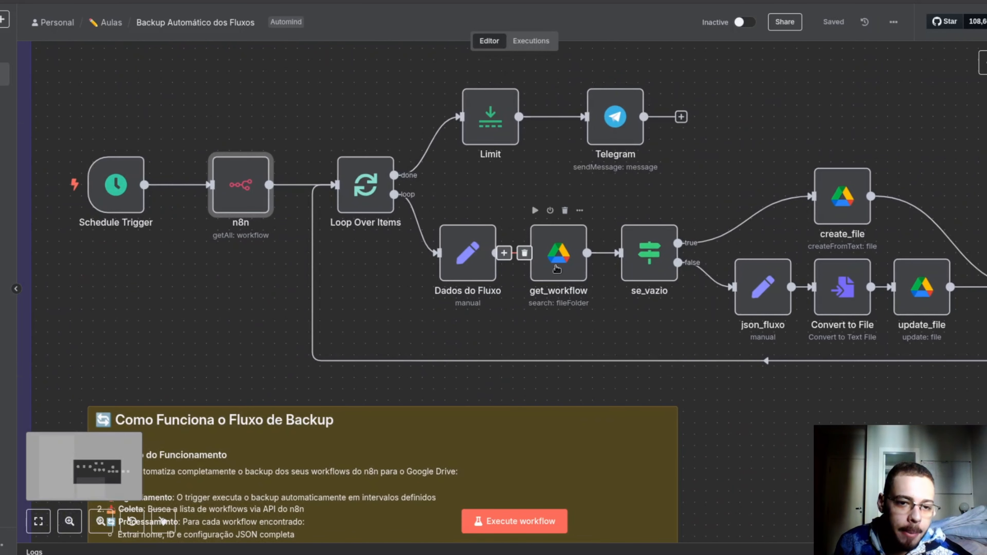
double_click(557, 268)
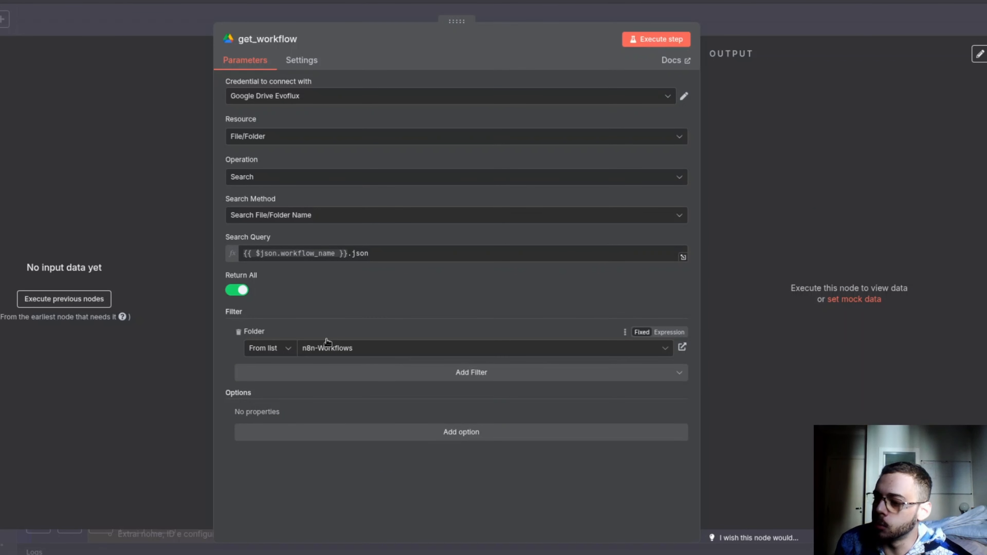
click(713, 25)
- Review the Schedule Trigger's rule and its available trigger hours, and close the settings without changing them
scroll(669, 122, right, 2)
scroll(670, 122, left, 10)
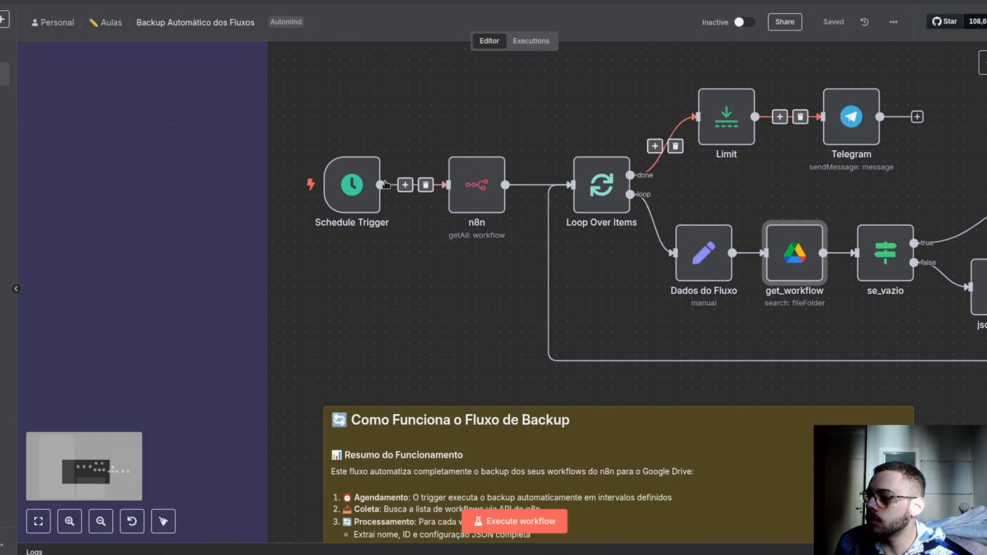
double_click(352, 182)
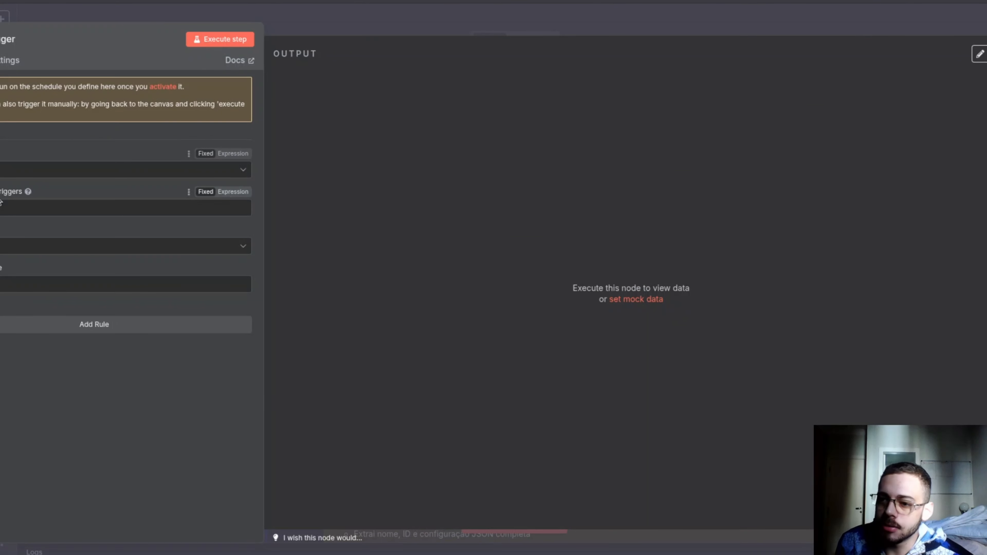
click(2, 246)
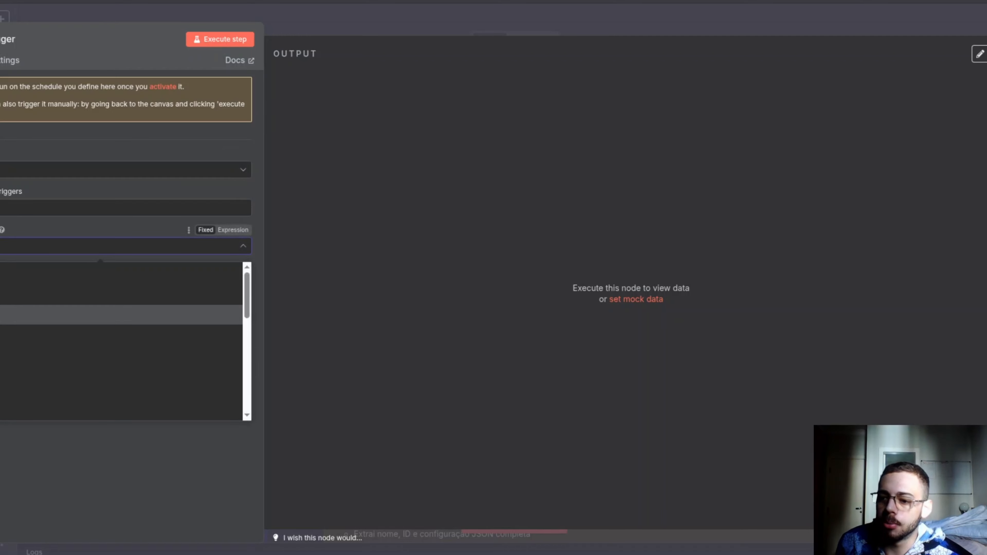
click(434, 31)
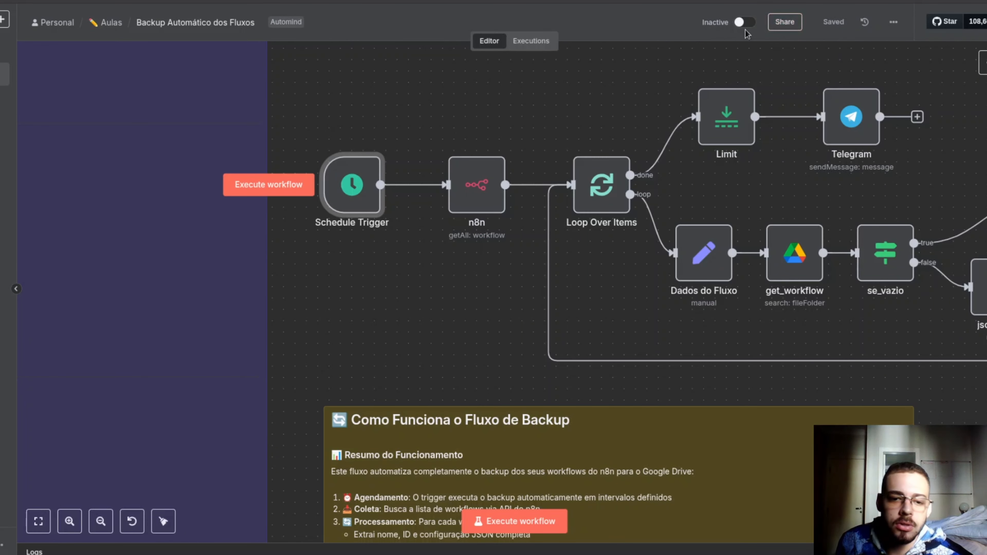
- Turn off Return All in the n8n node, set its limit to 1 and close the node's settings
scroll(511, 341, down, 7)
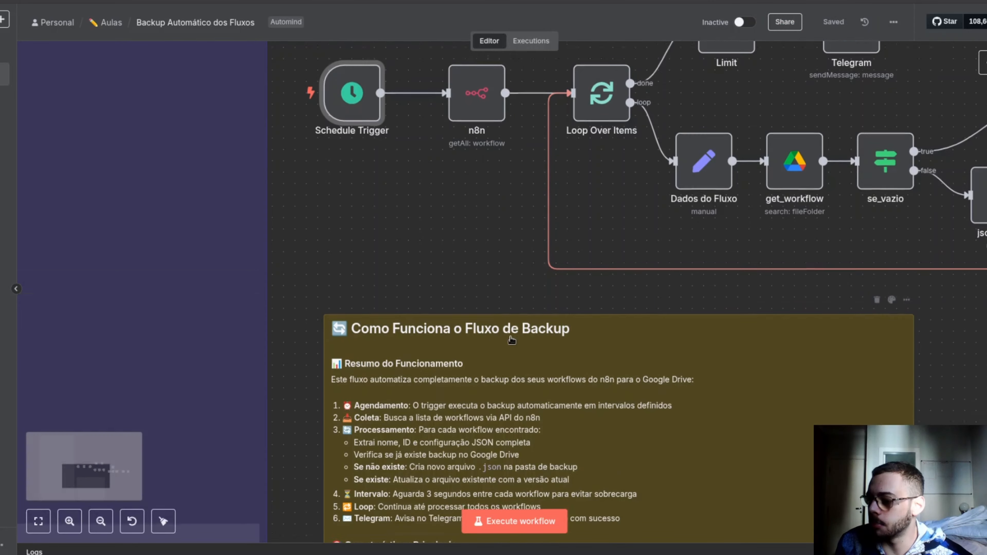
scroll(512, 341, up, 7)
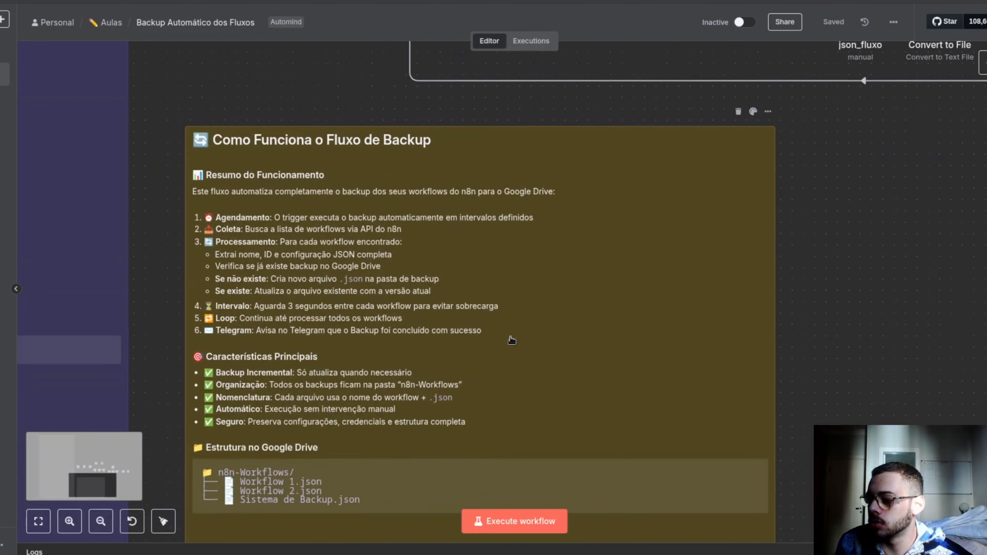
scroll(512, 341, up, 2)
scroll(512, 341, right, 7)
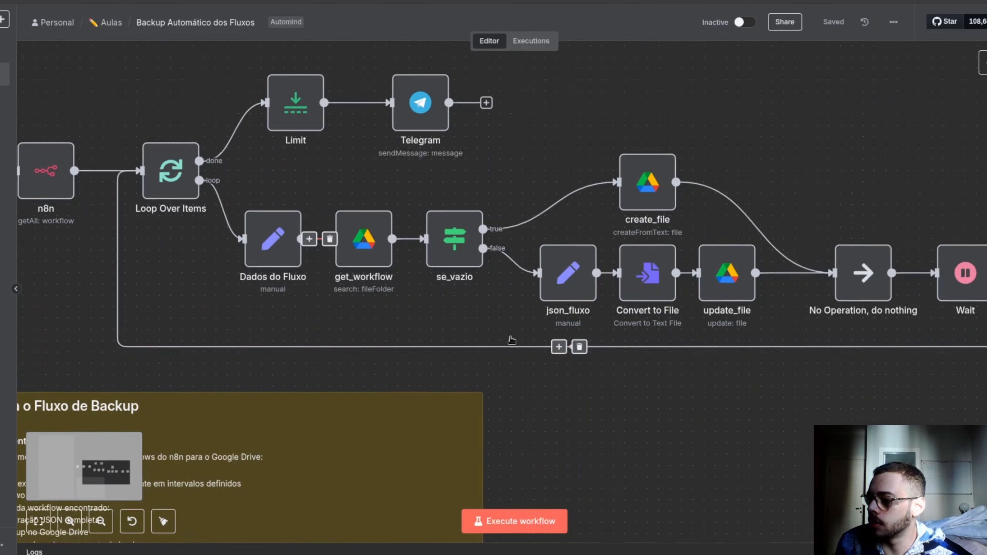
scroll(511, 341, left, 8)
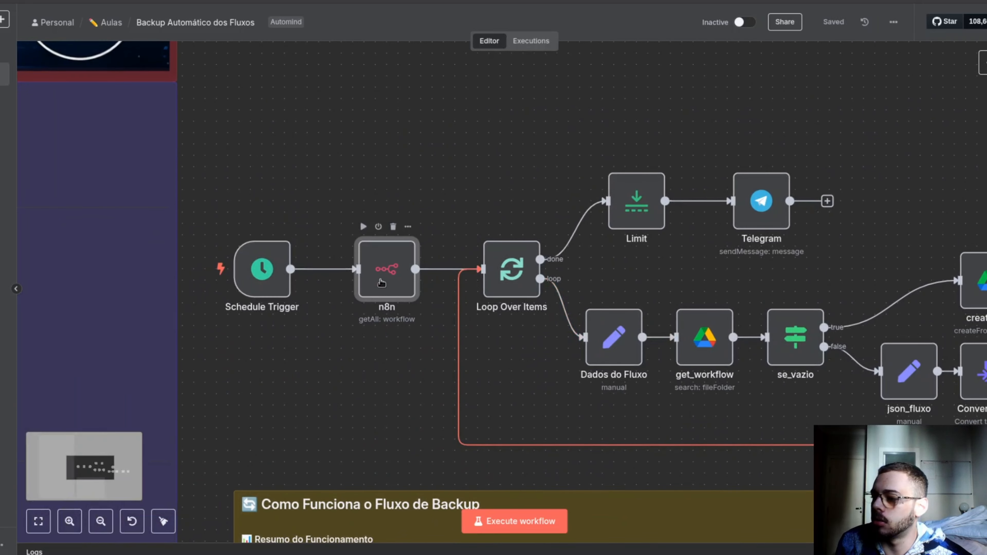
double_click(387, 269)
click(243, 215)
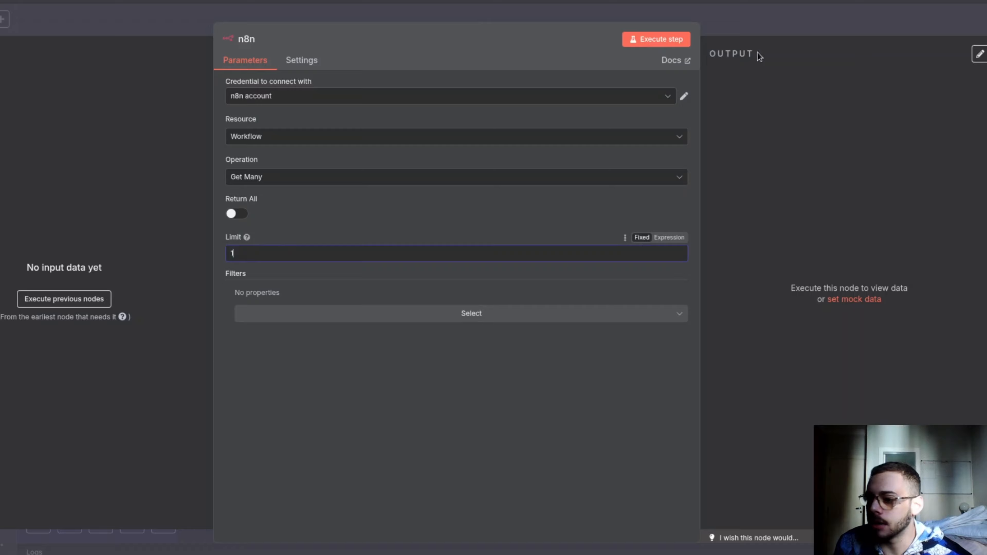
click(791, 24)
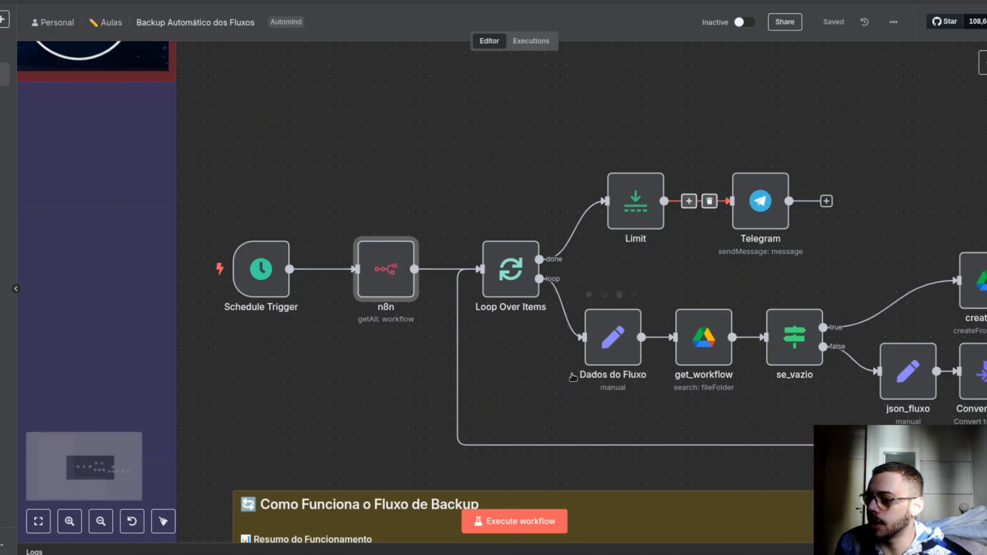
- Execute the backup workflow and examine the run's outcome across the loop, Google Drive and Telegram nodes
click(506, 513)
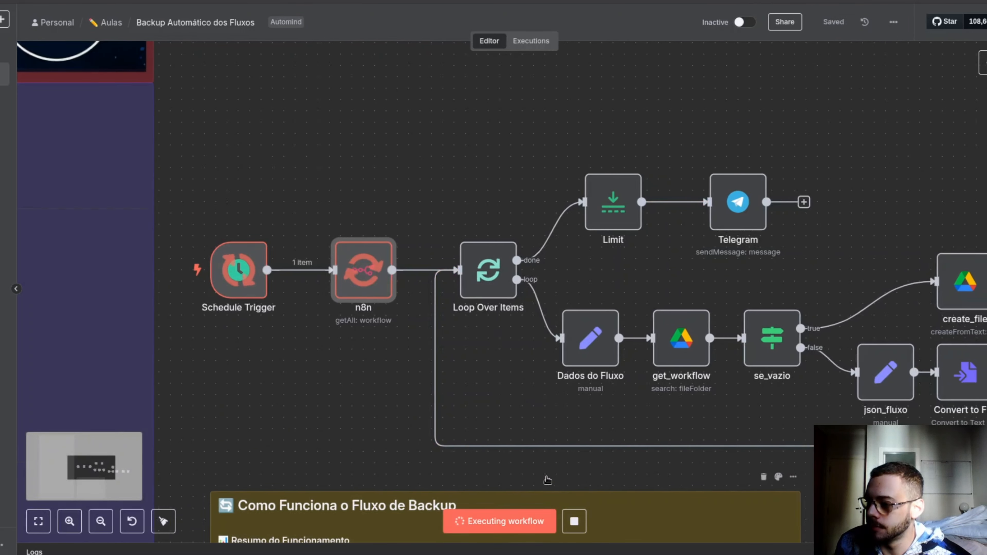
scroll(546, 479, right, 7)
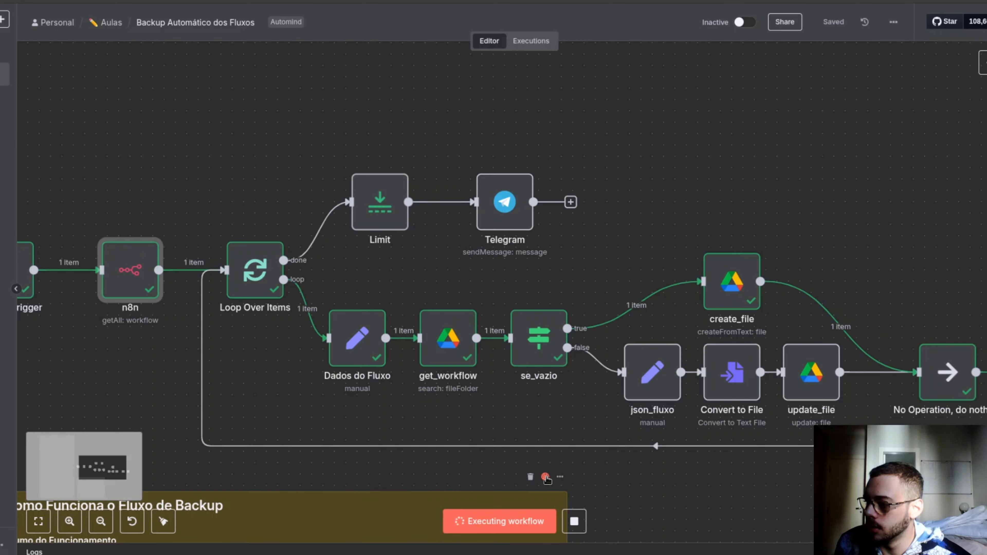
scroll(546, 477, right, 3)
scroll(547, 476, left, 8)
scroll(546, 476, down, 2)
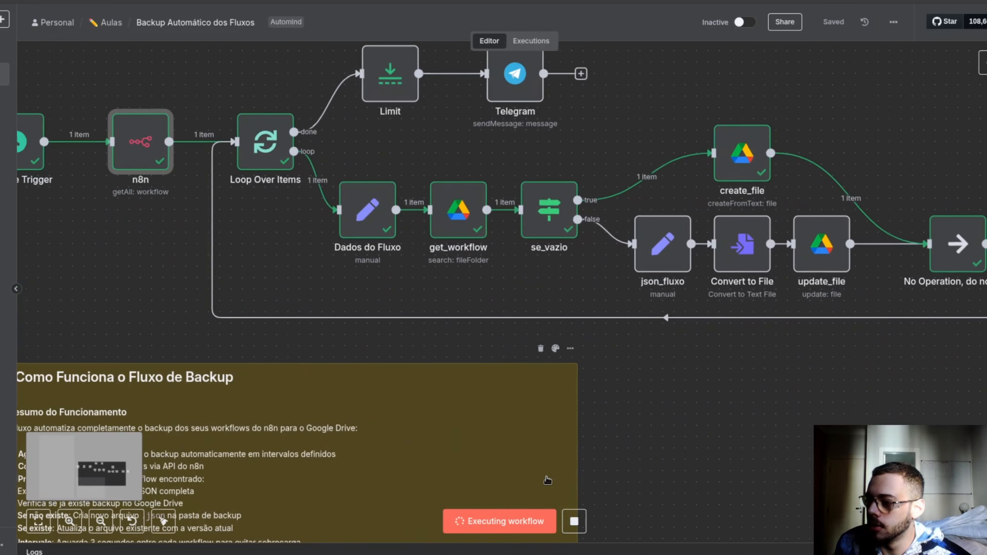
scroll(547, 480, up, 2)
scroll(556, 477, right, 4)
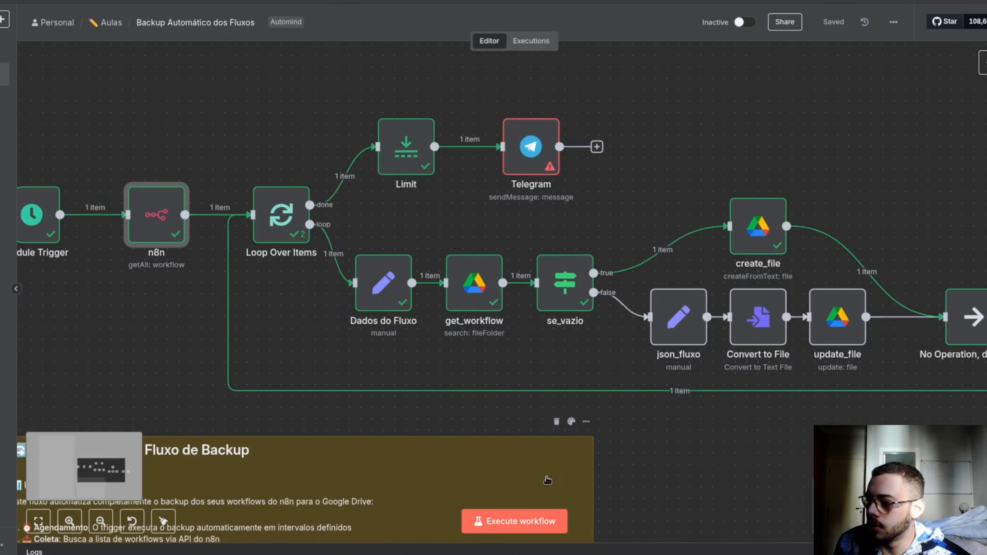
scroll(578, 470, right, 2)
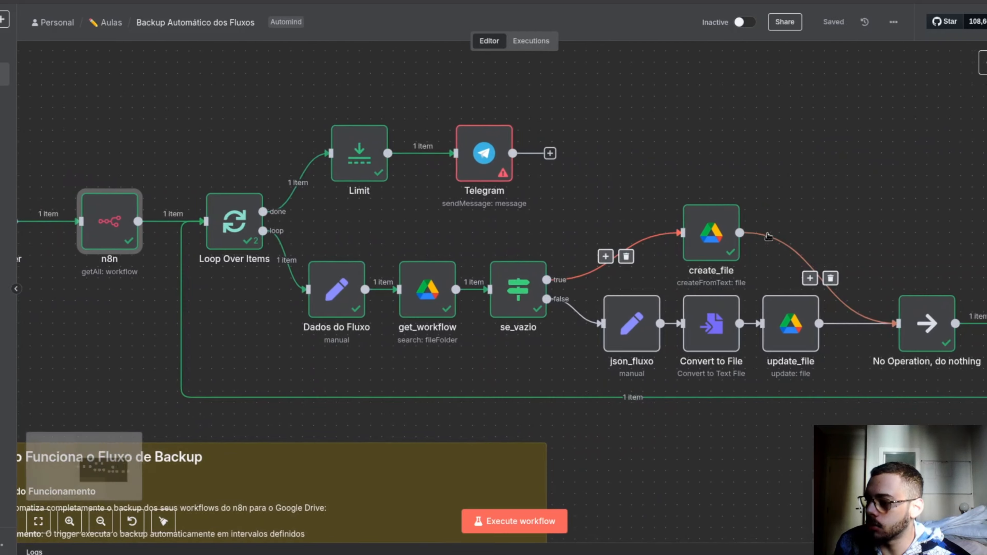
scroll(669, 201, down, 3)
scroll(669, 200, up, 5)
scroll(669, 201, left, 6)
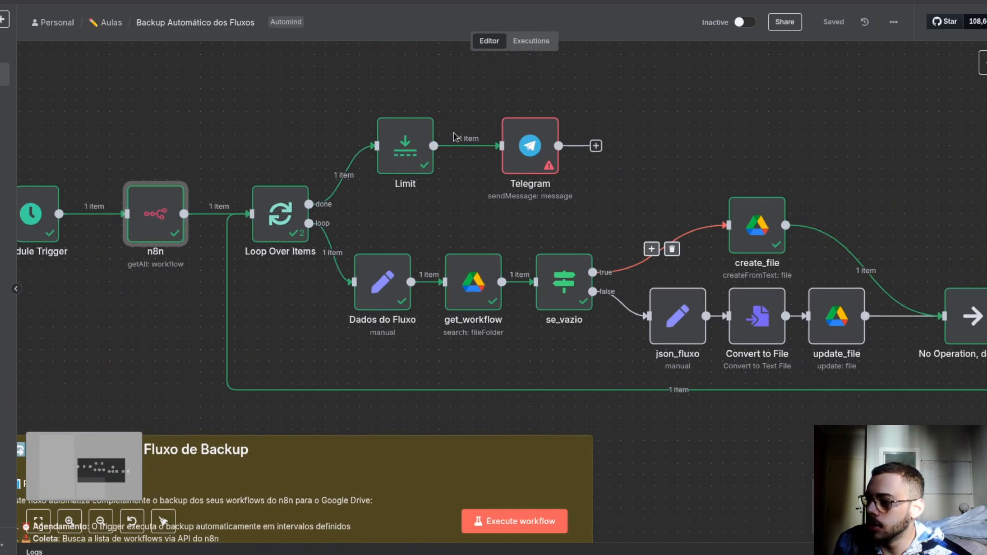
- Check the Telegram node's error and message settings, close them and deactivate the node
double_click(537, 152)
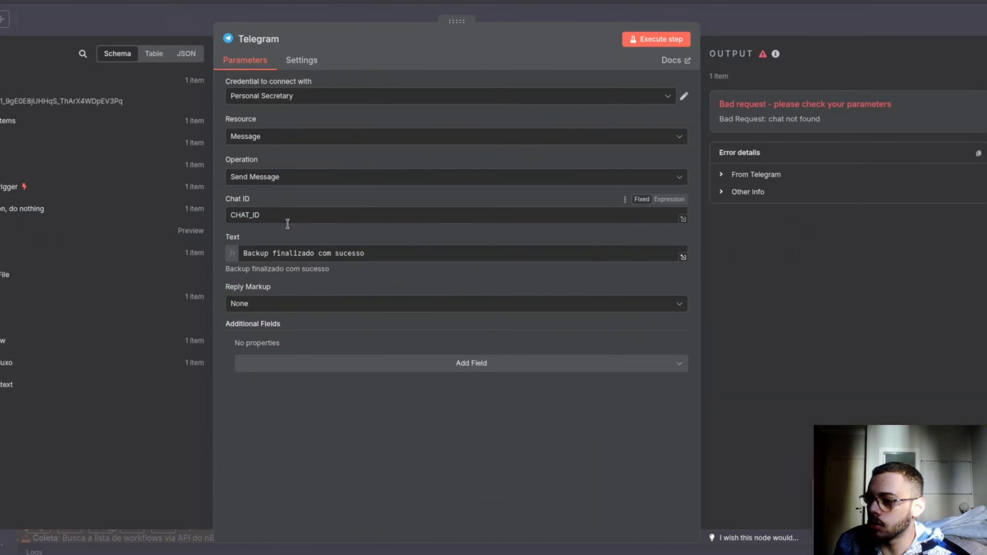
click(730, 24)
click(523, 104)
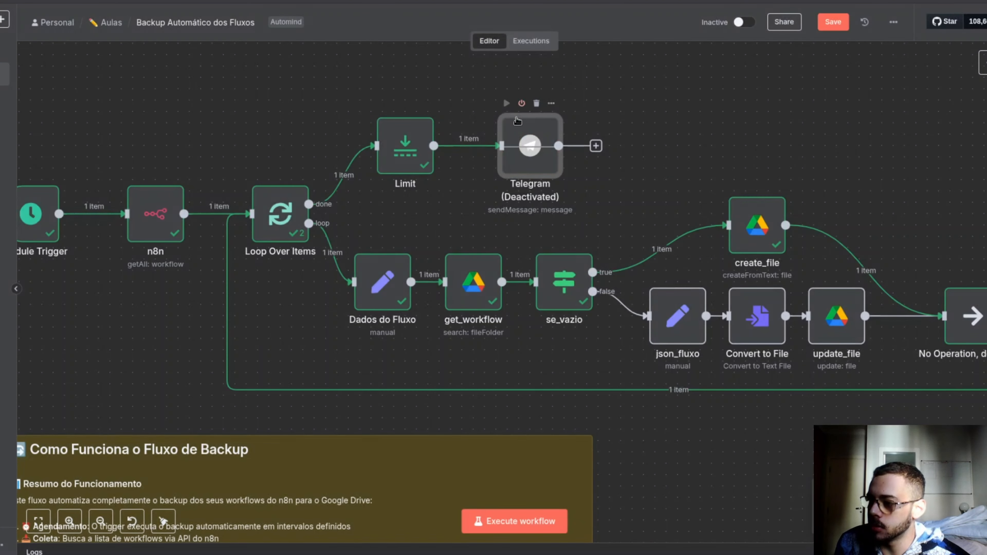
- Review the get_workflow node's input, search parameters and output from the last run, and close its settings
scroll(509, 140, left, 8)
scroll(498, 179, right, 20)
scroll(498, 180, left, 10)
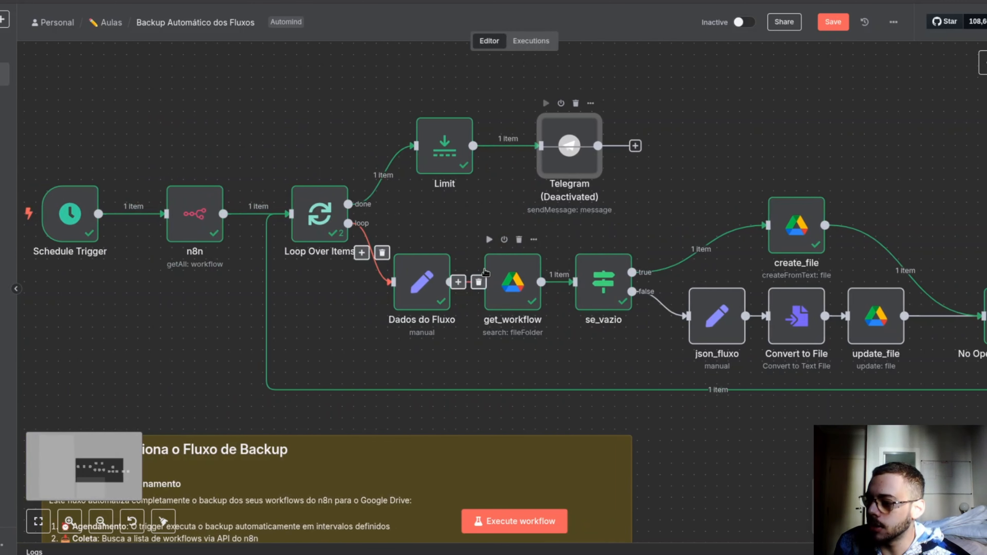
click(523, 284)
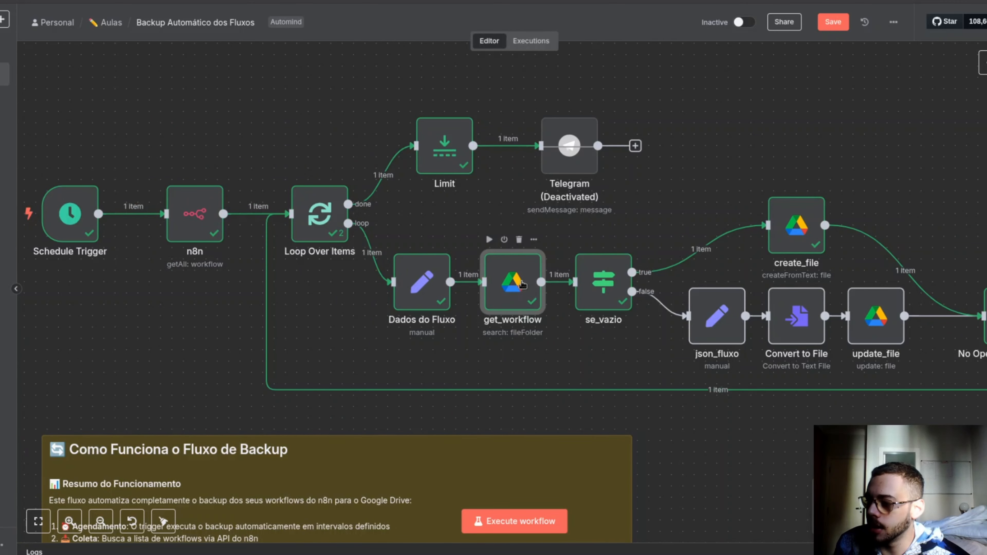
double_click(523, 286)
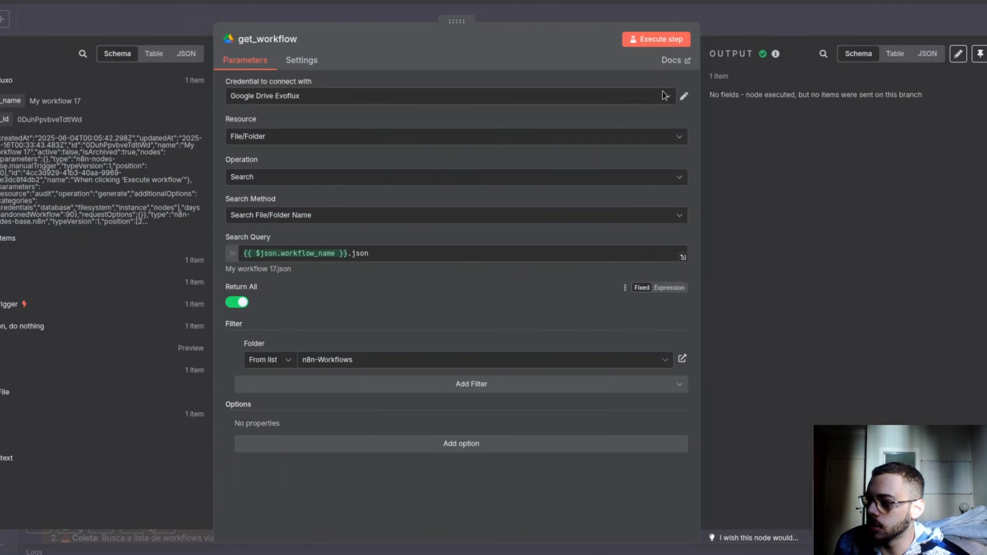
click(743, 31)
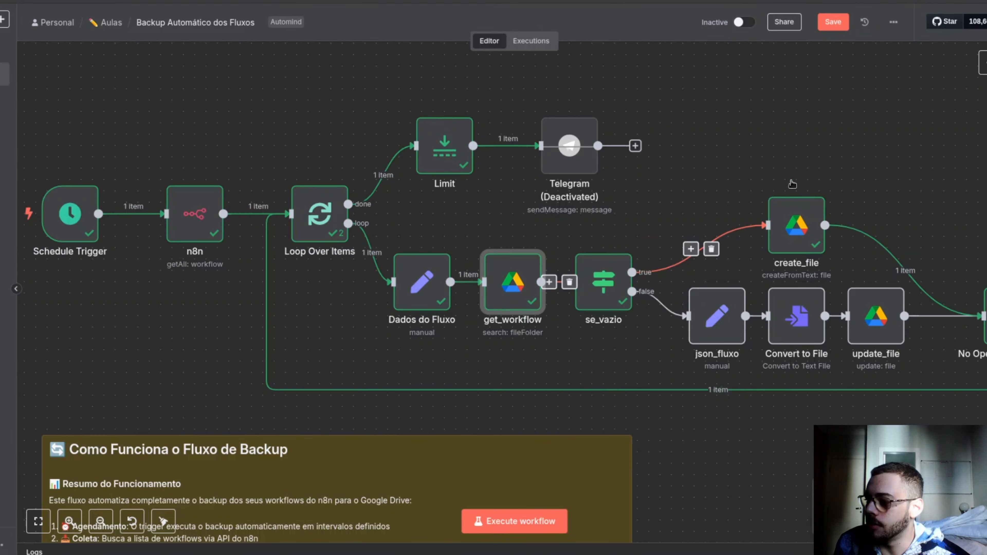
- Execute the backup workflow again with Telegram deactivated and follow the run through the create_file and update_file branches
scroll(810, 212, right, 2)
scroll(809, 214, left, 3)
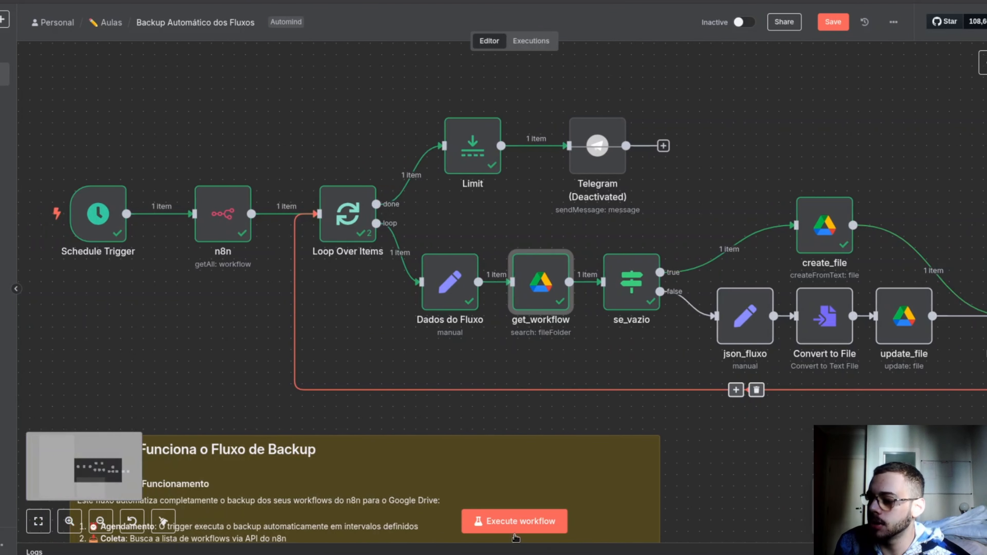
click(518, 523)
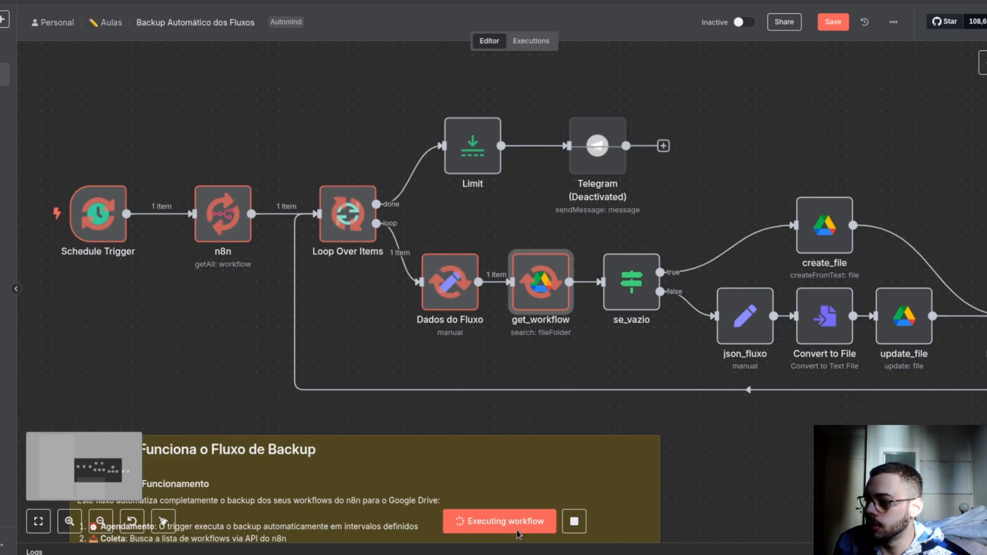
scroll(690, 328, right, 3)
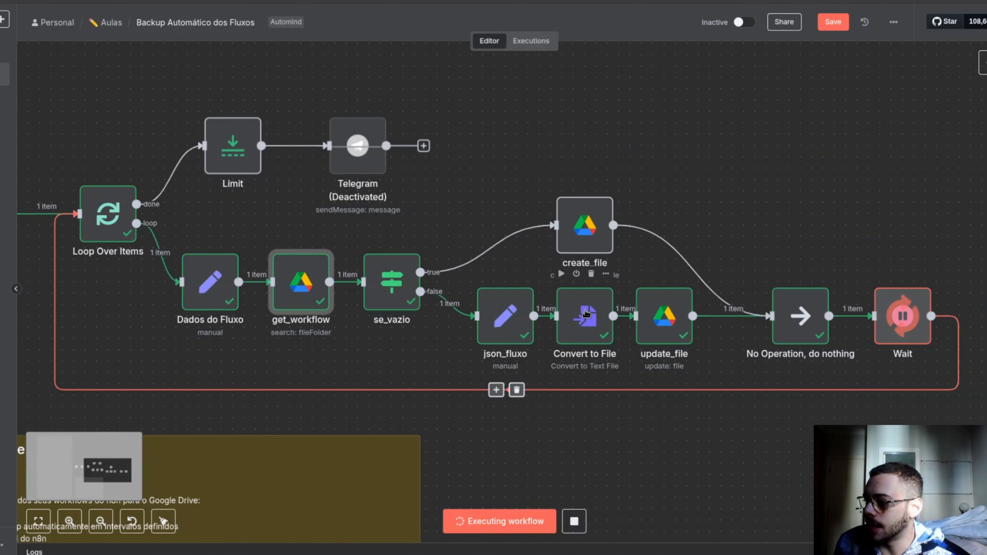
scroll(661, 330, left, 5)
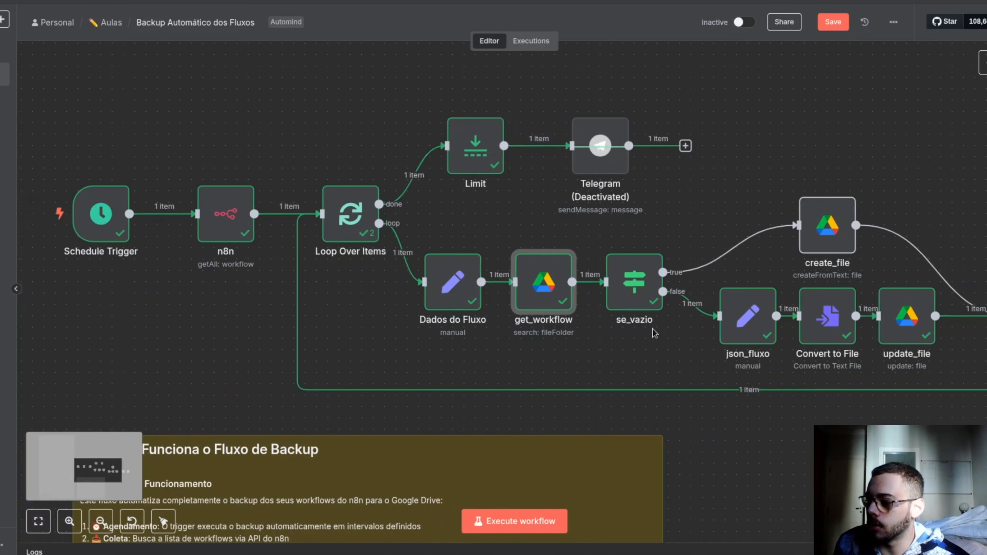
scroll(654, 331, right, 6)
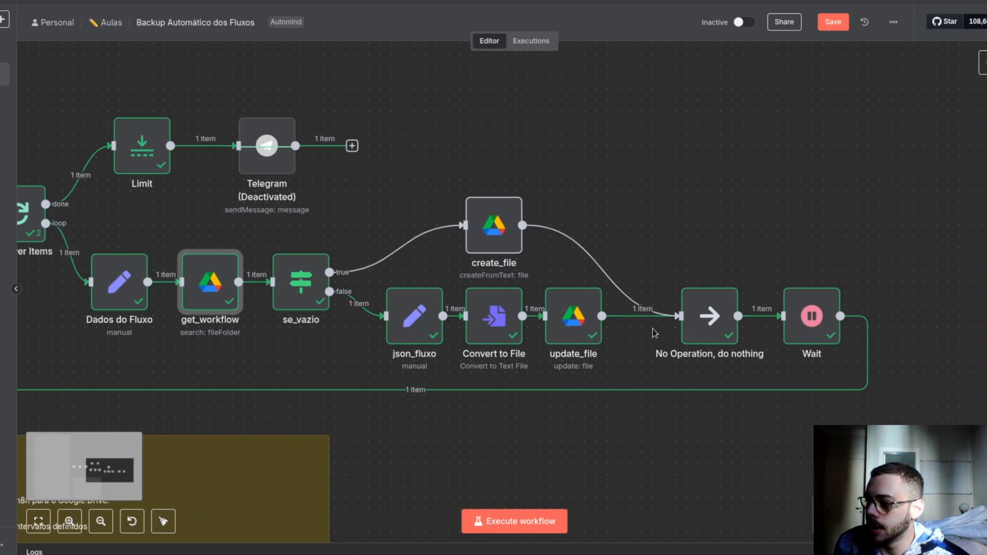
scroll(654, 332, left, 3)
scroll(654, 331, left, 3)
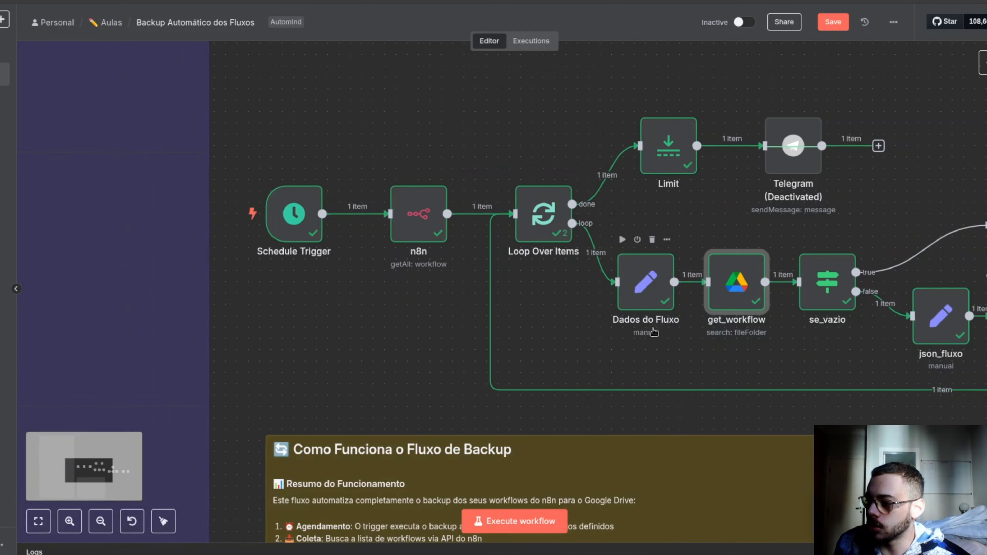
scroll(675, 390, down, 1)
mouse_move(796, 363)
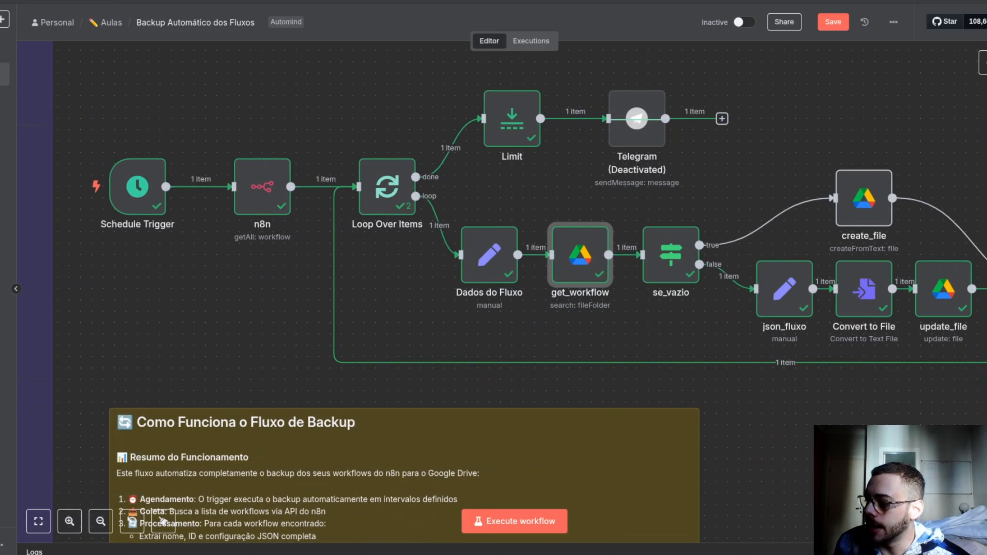
scroll(830, 251, right, 5)
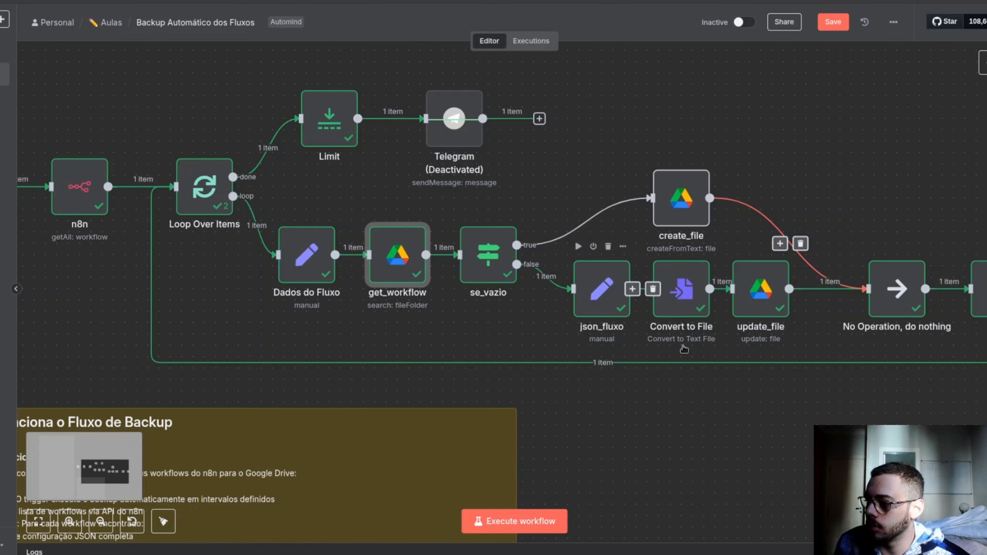
- Clear the run results from the canvas and expand the navigation sidebar
click(514, 521)
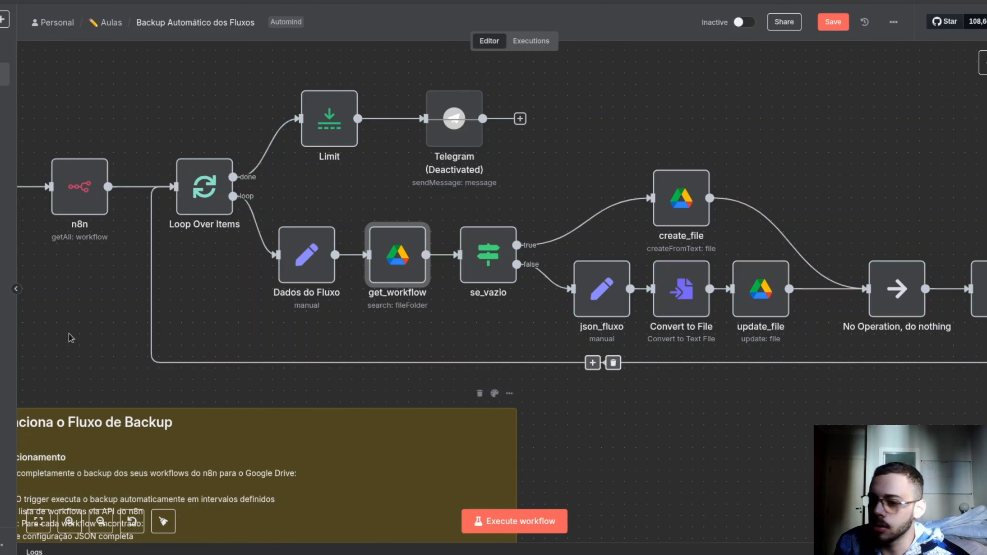
key(ctrl+Tab)
click(237, 245)
key(ctrl+shift+Tab)
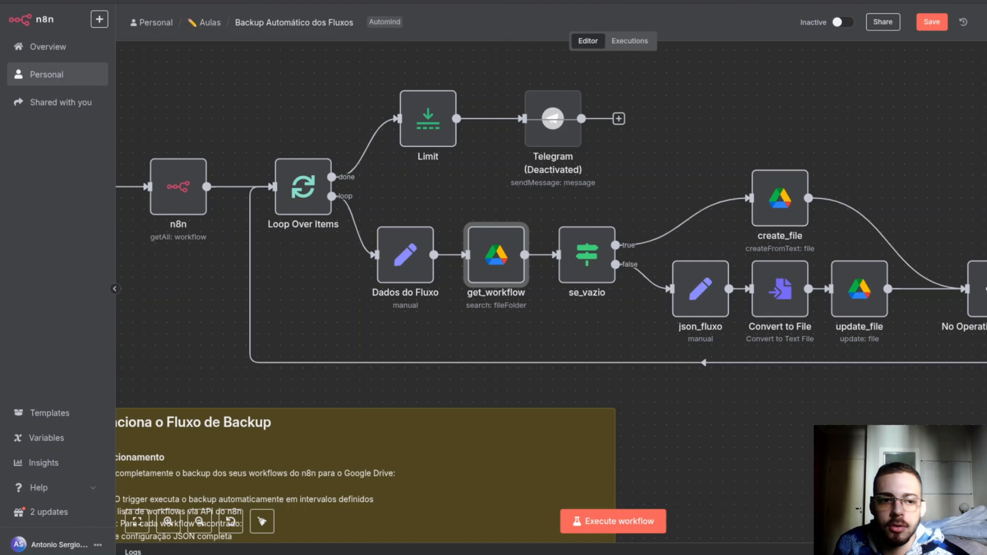
- Save the Backup Automático dos Fluxos workflow with its Telegram node deactivated
drag(239, 136, 433, 136)
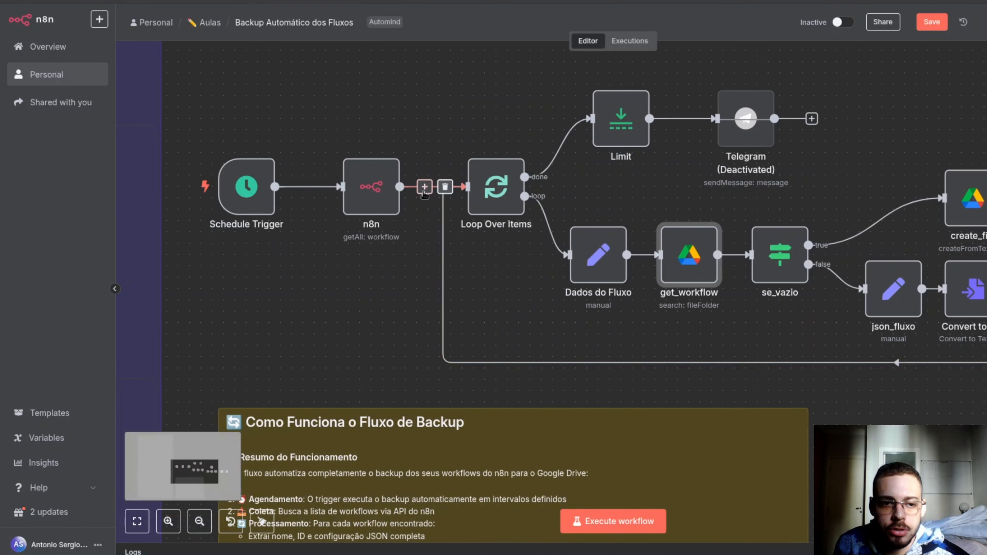
click(932, 22)
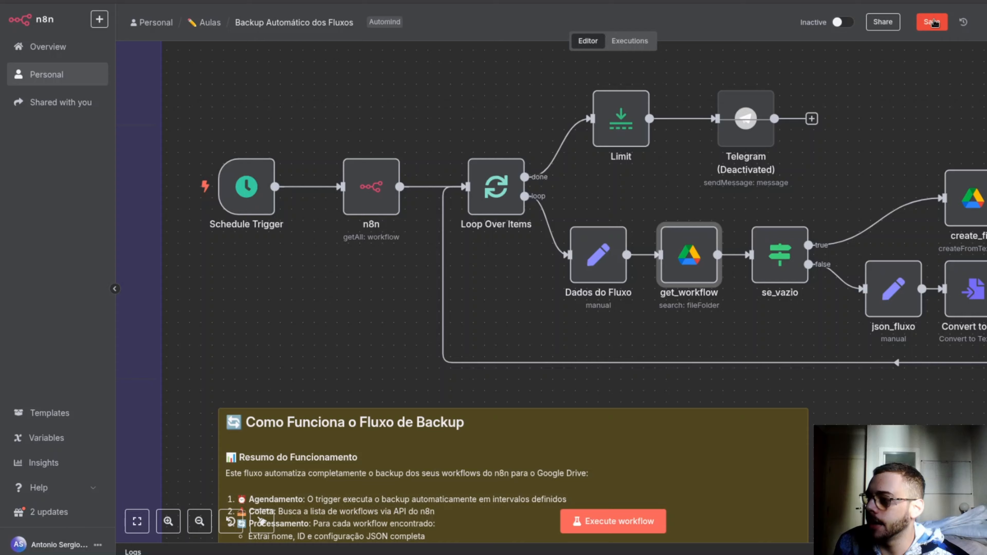
drag(616, 335, 795, 190)
drag(551, 81, 552, 175)
scroll(711, 194, right, 8)
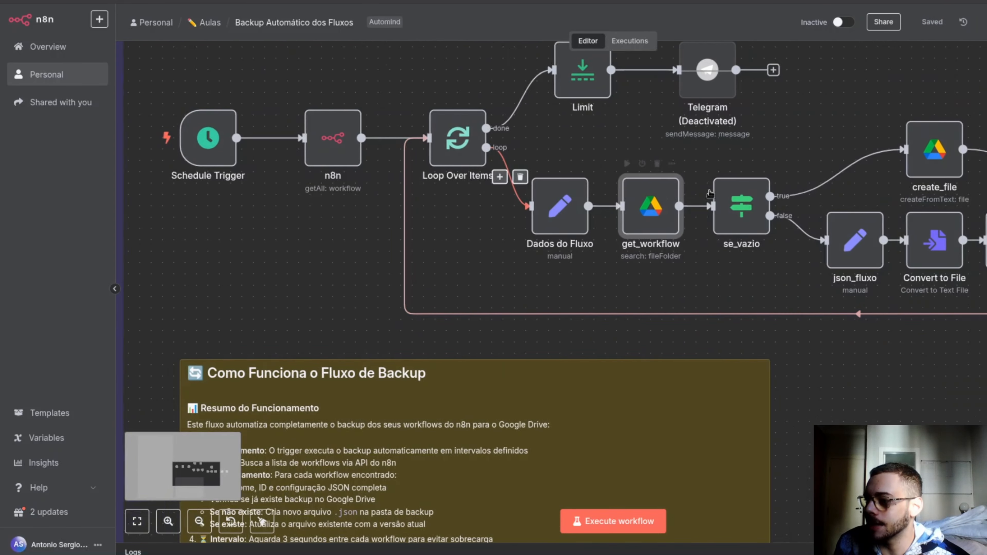
scroll(711, 195, up, 2)
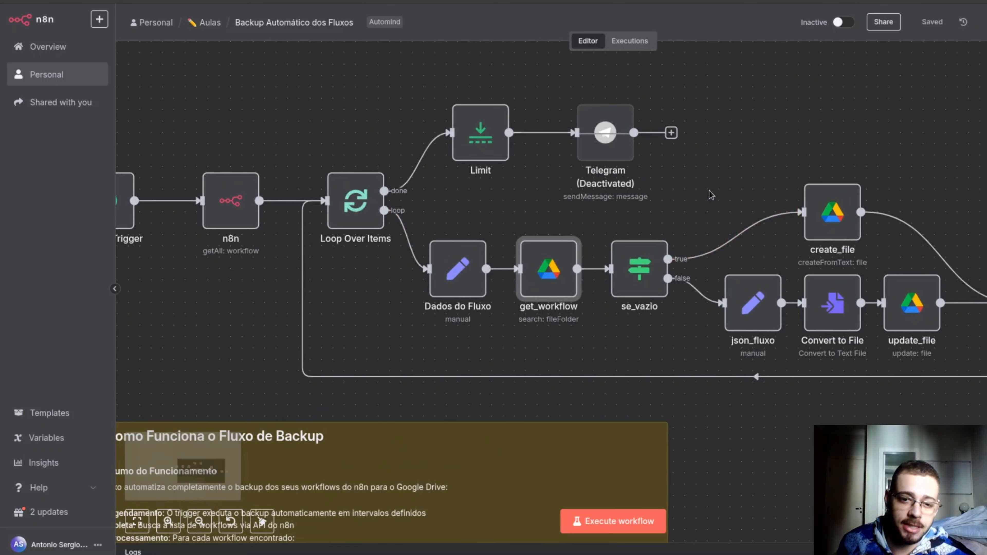